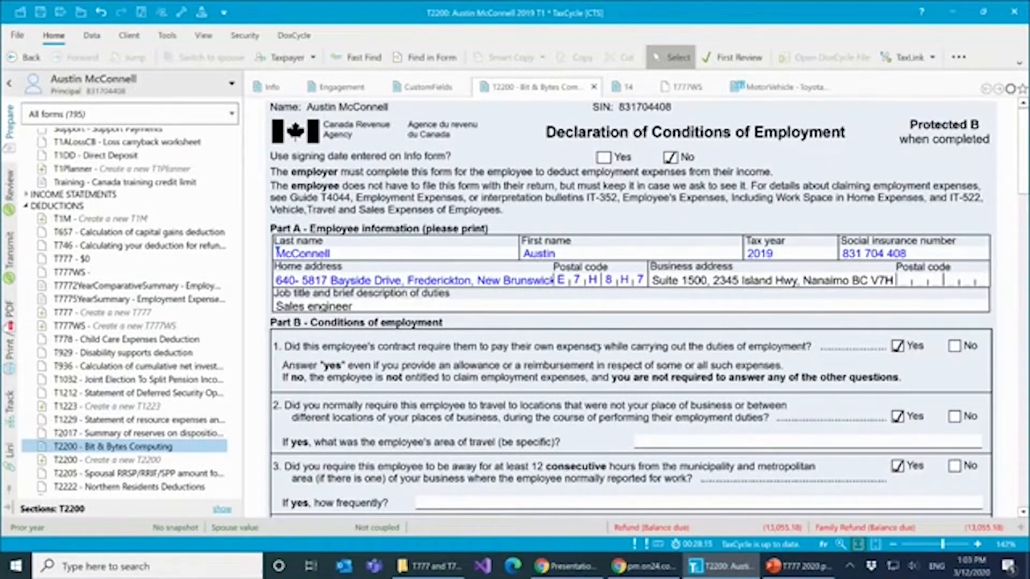
- Review the T2200 Declaration of Conditions of Employment, from the employee information through the conditions to the employer declaration
scroll(637, 406, down, 3)
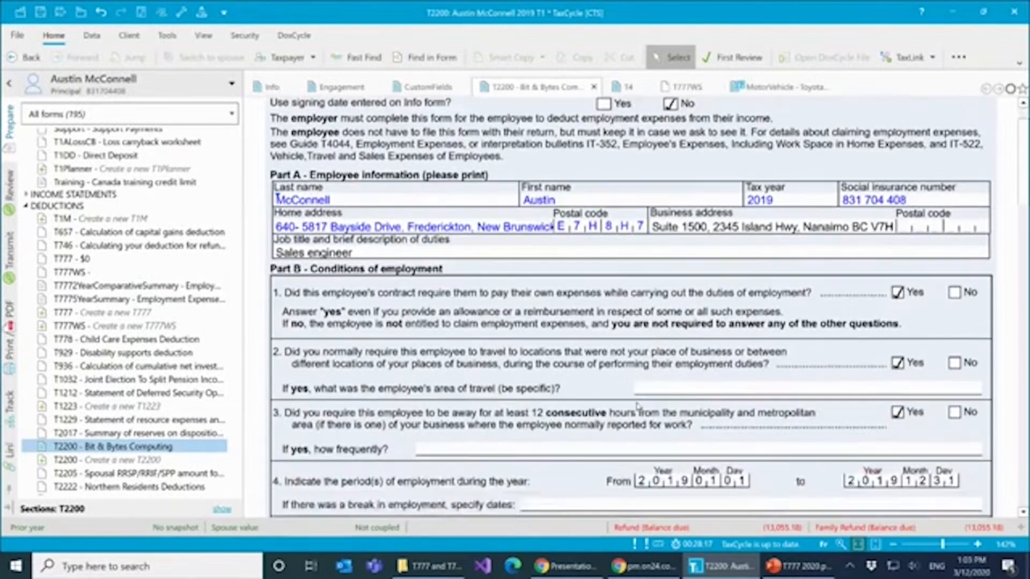
scroll(637, 406, down, 2)
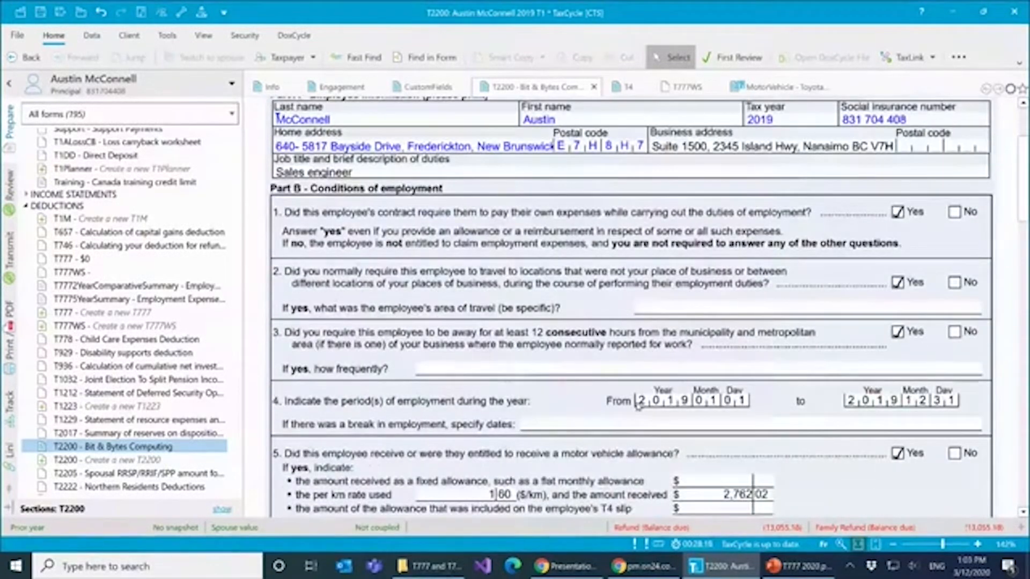
scroll(637, 406, down, 8)
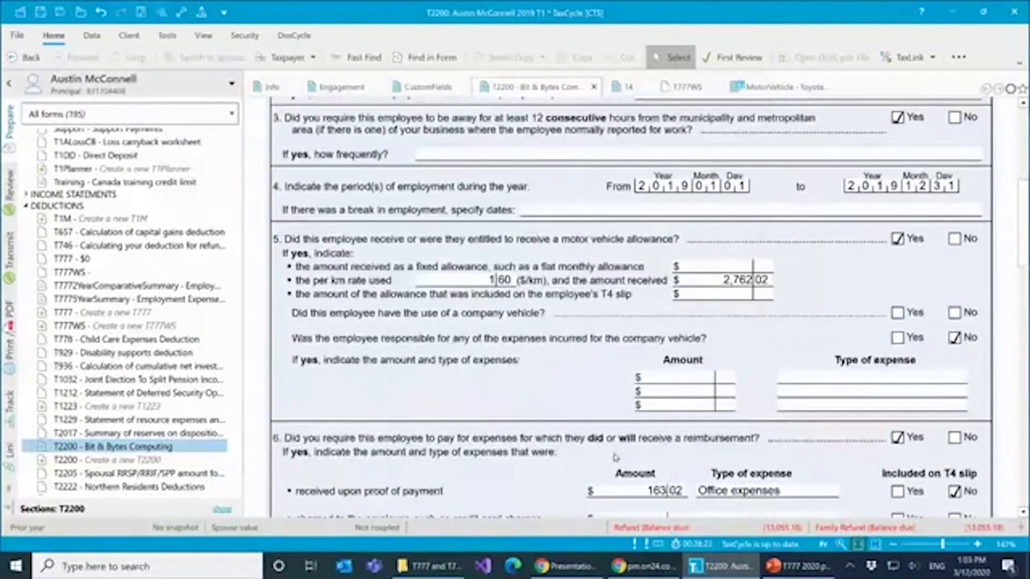
scroll(615, 457, down, 11)
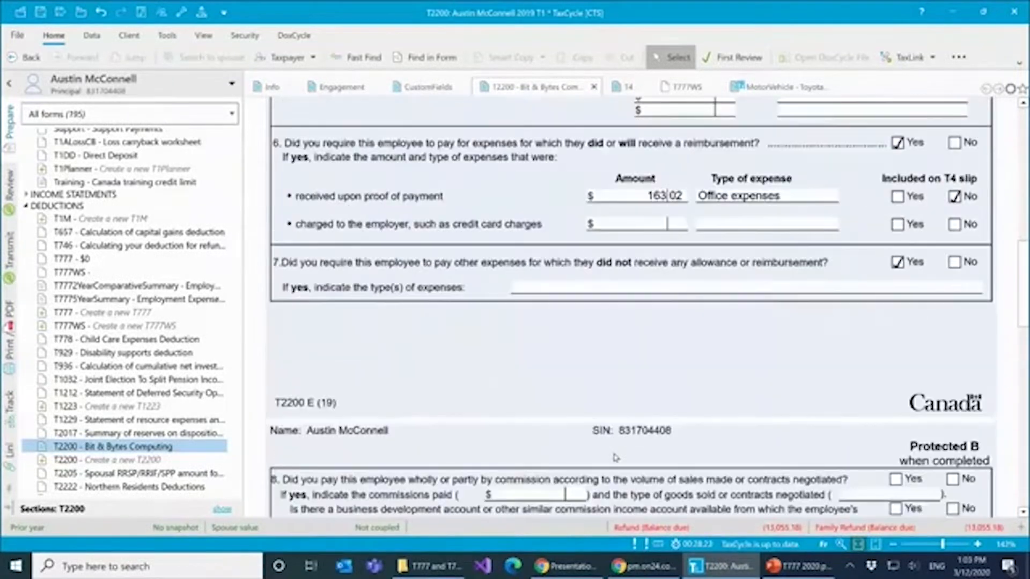
scroll(615, 457, down, 4)
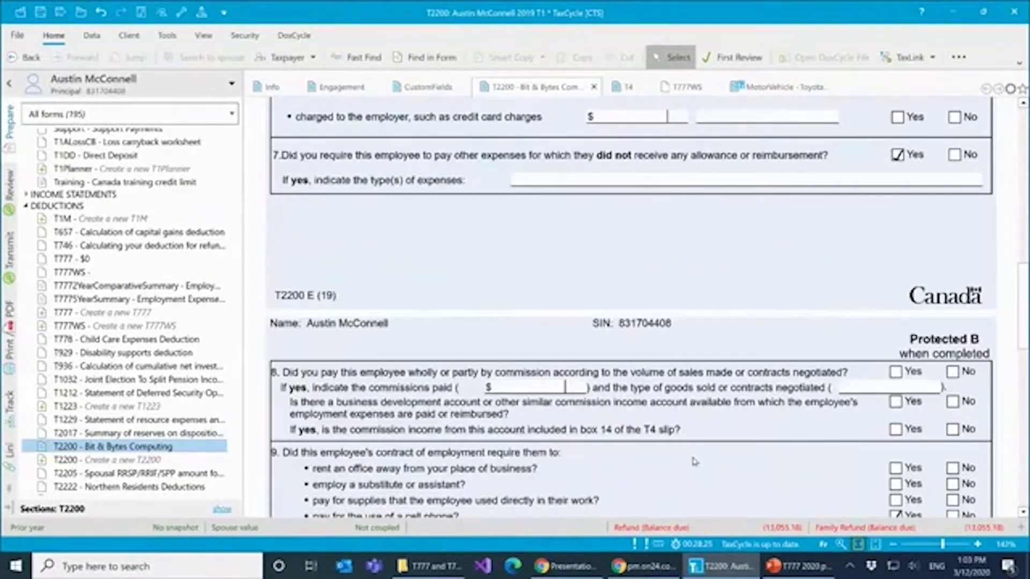
scroll(689, 461, down, 9)
scroll(688, 462, down, 15)
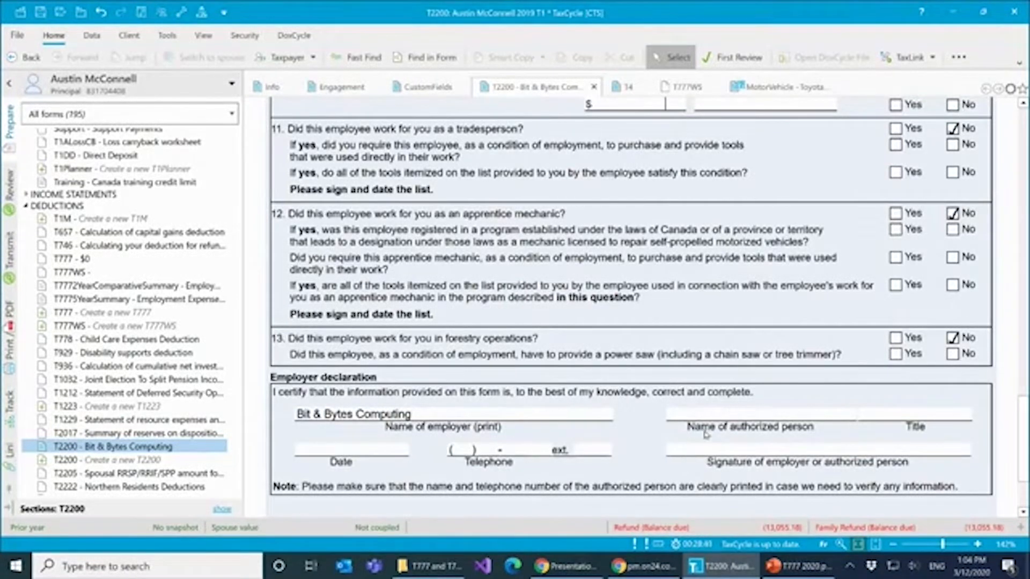
scroll(640, 394, up, 10)
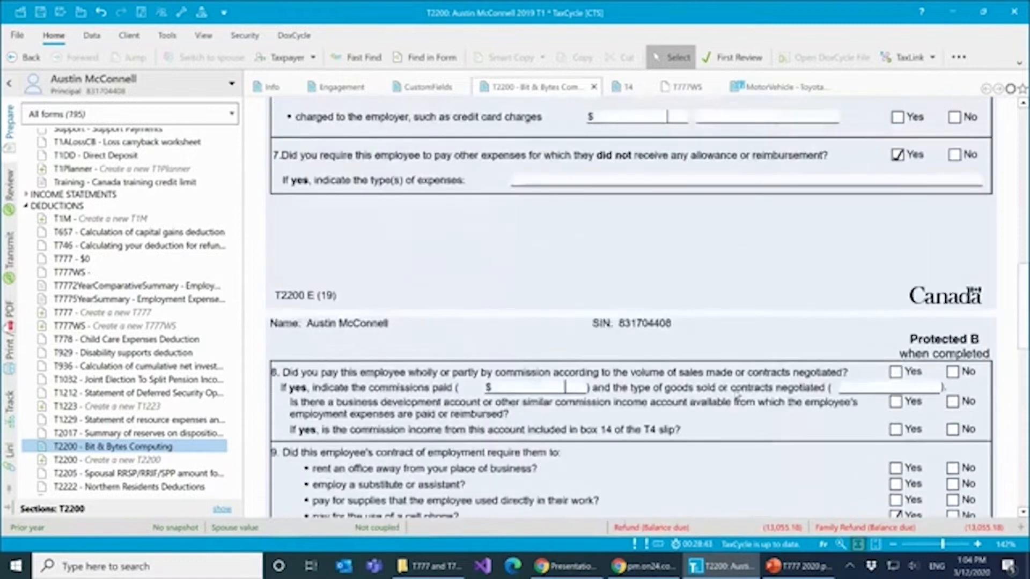
scroll(736, 395, up, 10)
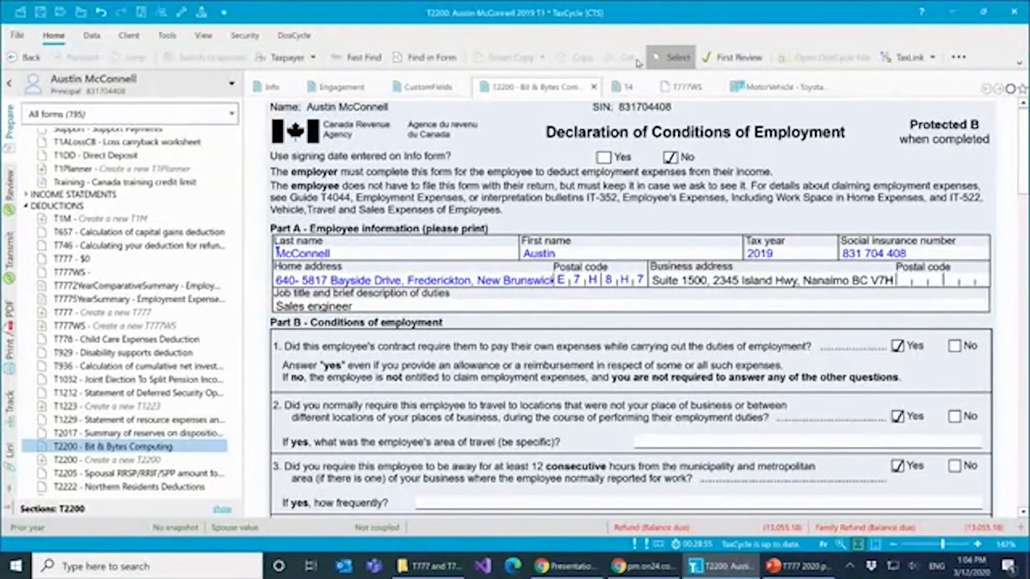
- Open the T4 slip for Bits & Bytes and collapse the Worksheets group in the forms list
click(628, 87)
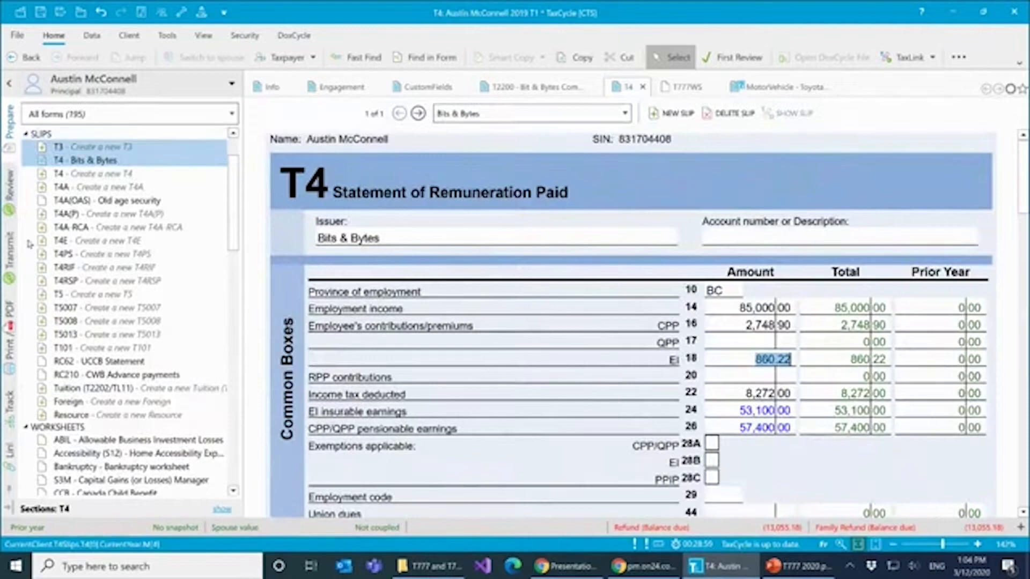
scroll(63, 406, down, 3)
scroll(62, 406, down, 6)
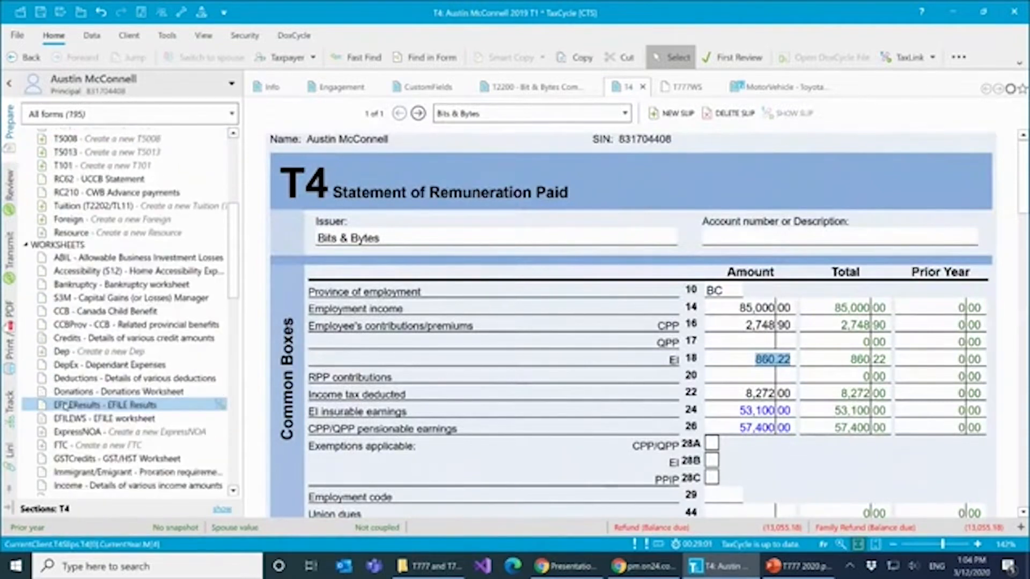
scroll(69, 421, down, 3)
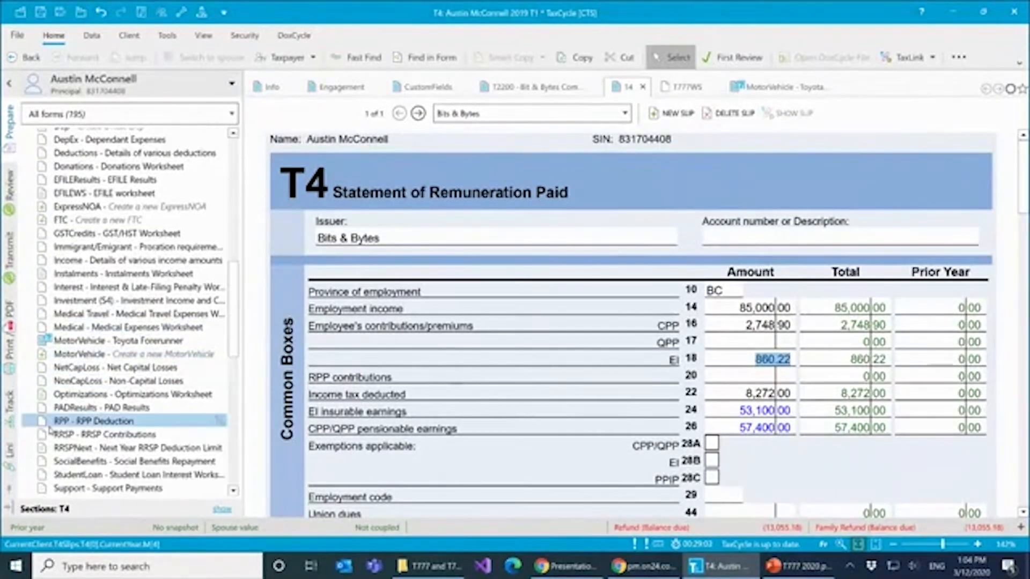
scroll(73, 436, up, 7)
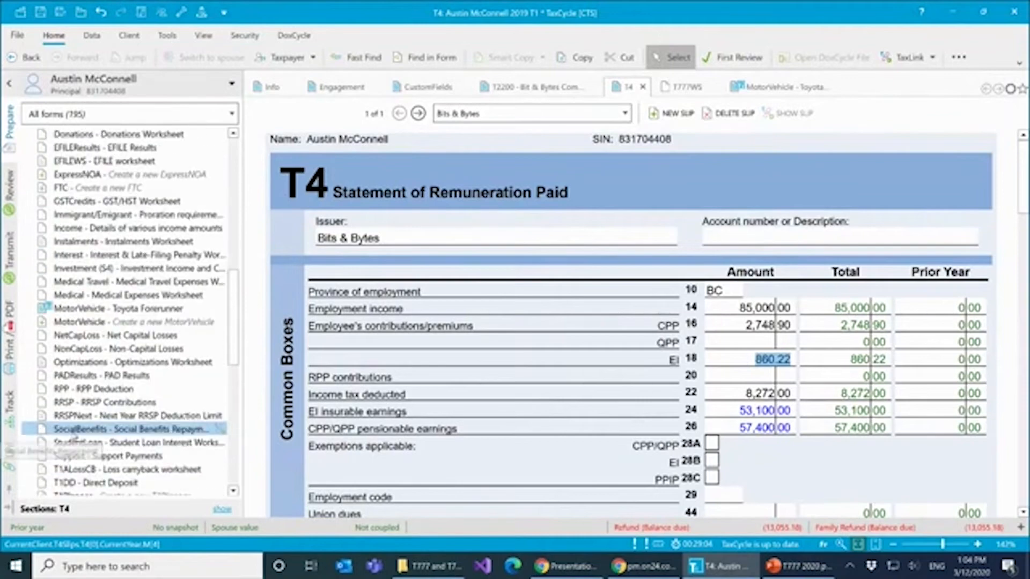
click(27, 214)
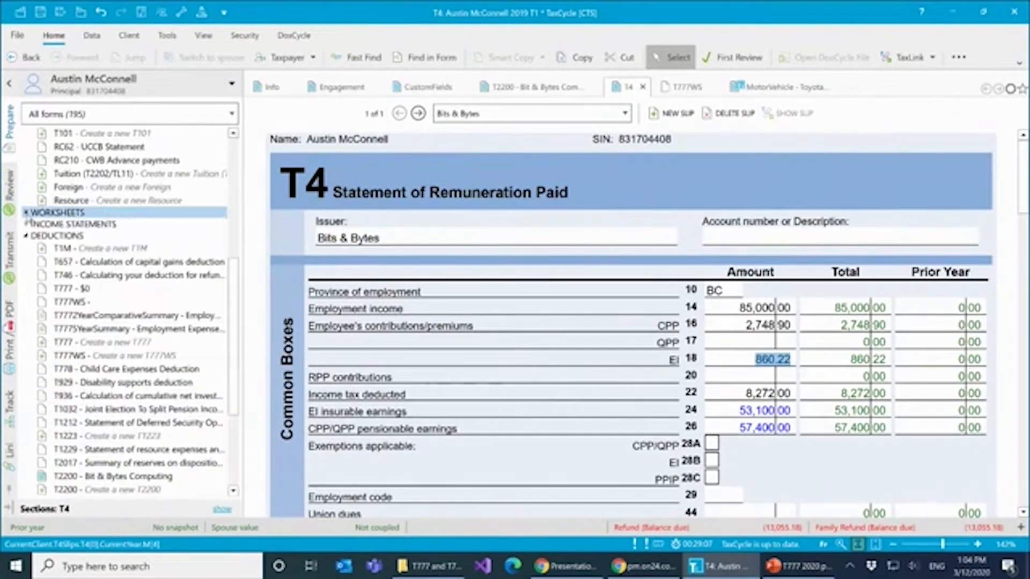
- Open the T777 Statement of Employment Expenses and review its expense, motor vehicle and capital cost allowance sections
click(686, 90)
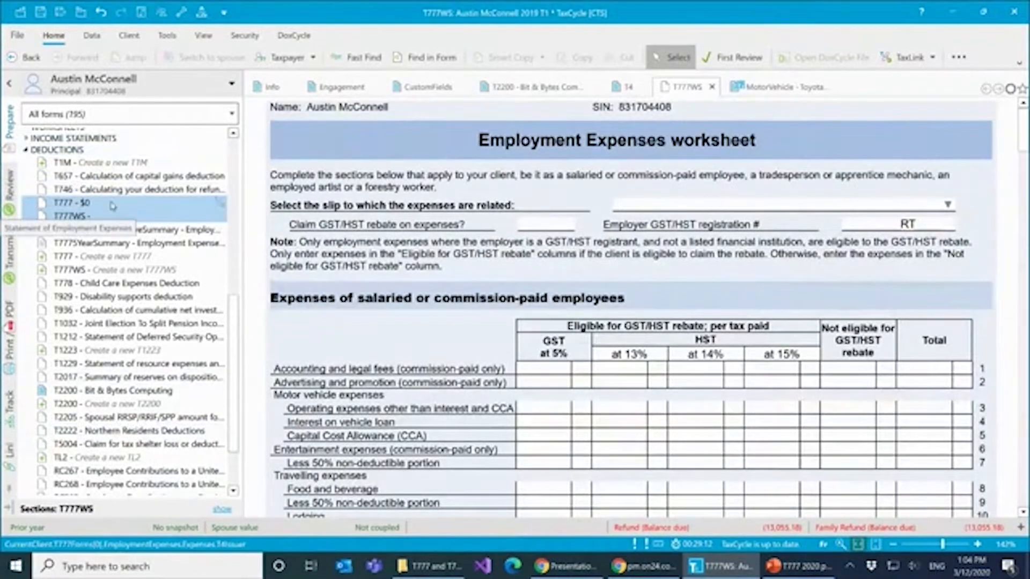
click(71, 208)
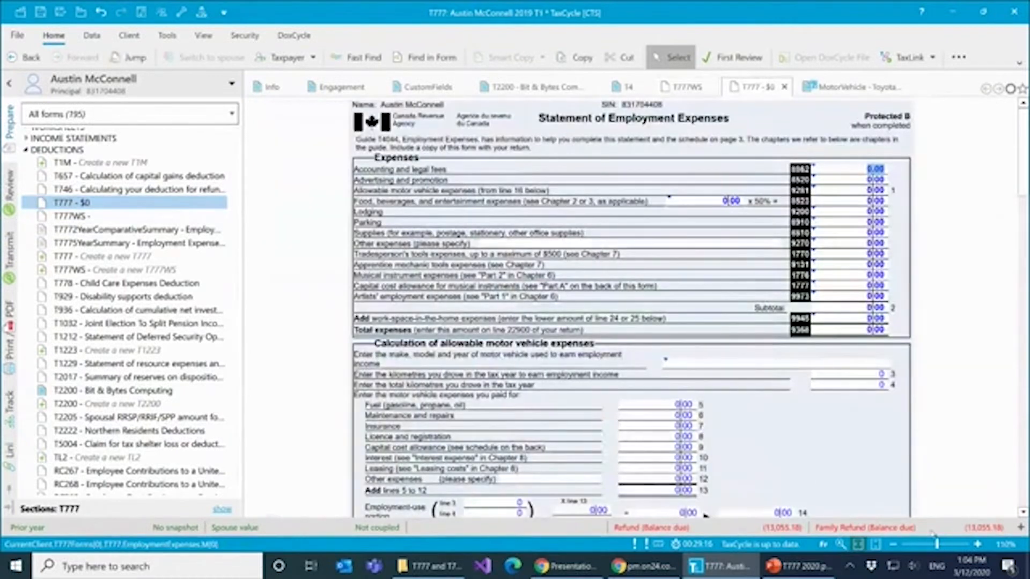
scroll(856, 461, down, 15)
scroll(857, 461, down, 10)
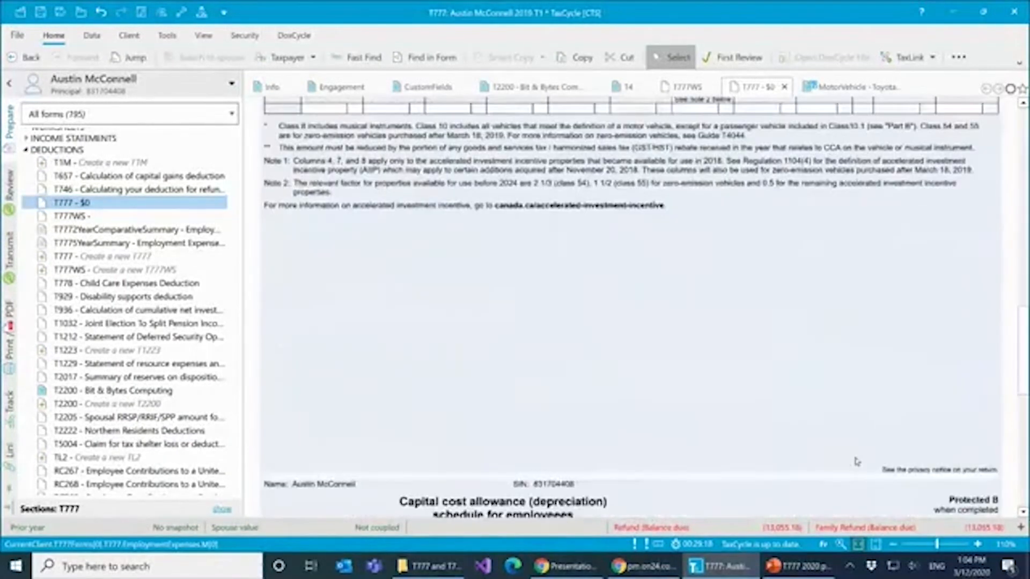
scroll(691, 437, up, 5)
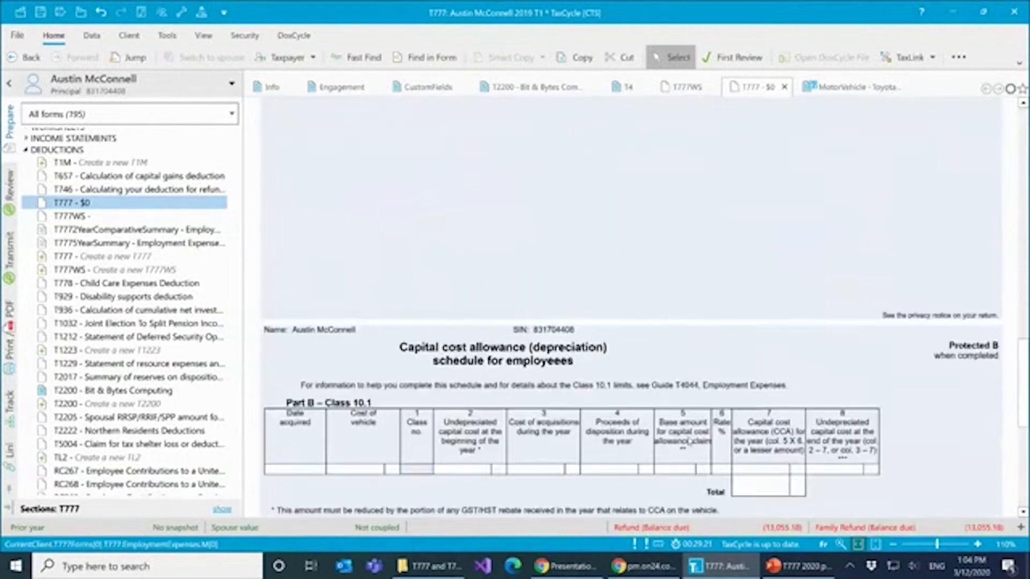
scroll(704, 447, up, 15)
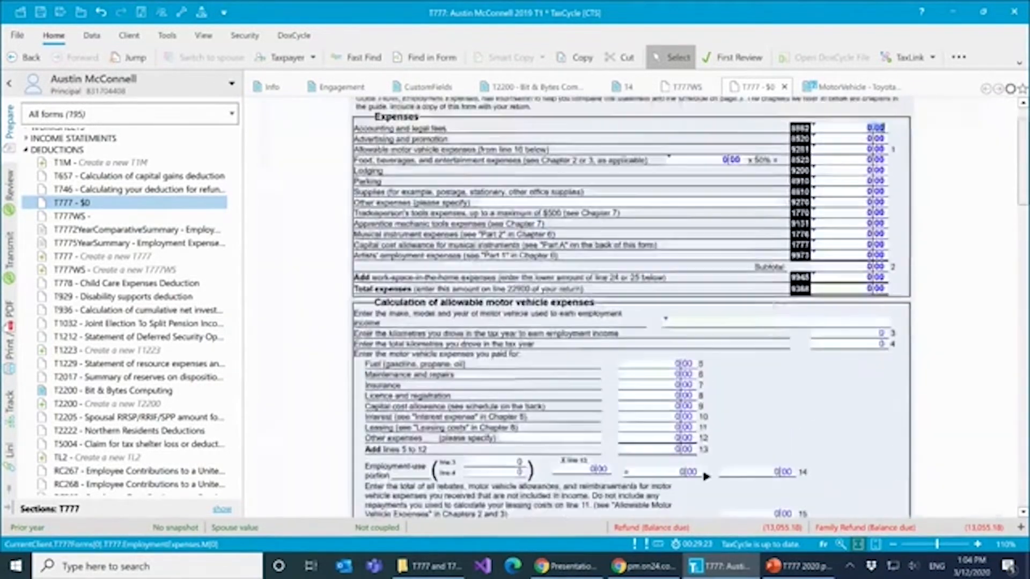
- Open the T777WS Employment Expenses worksheet and look through its expense table and claim method options
click(80, 216)
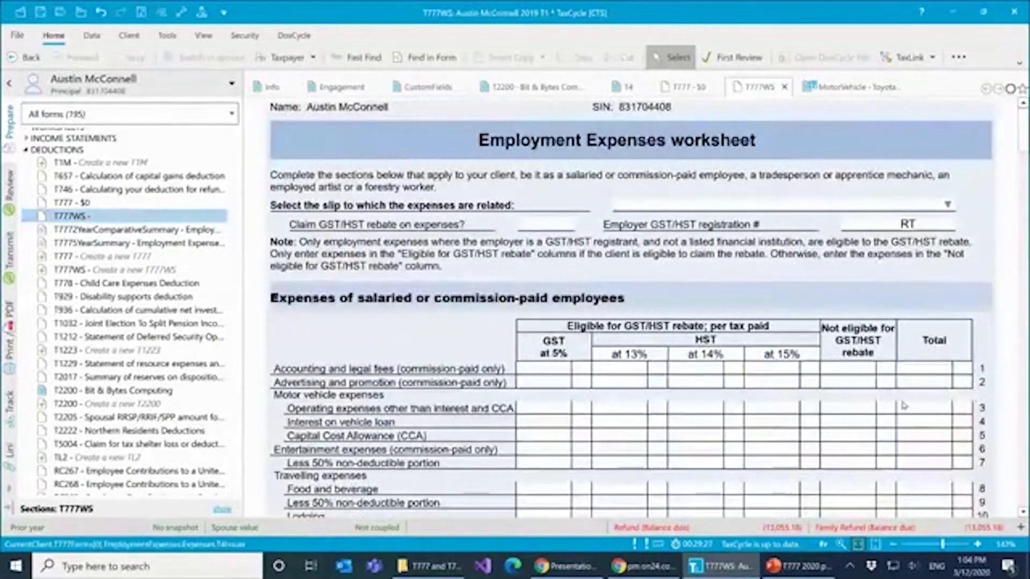
scroll(900, 467, down, 3)
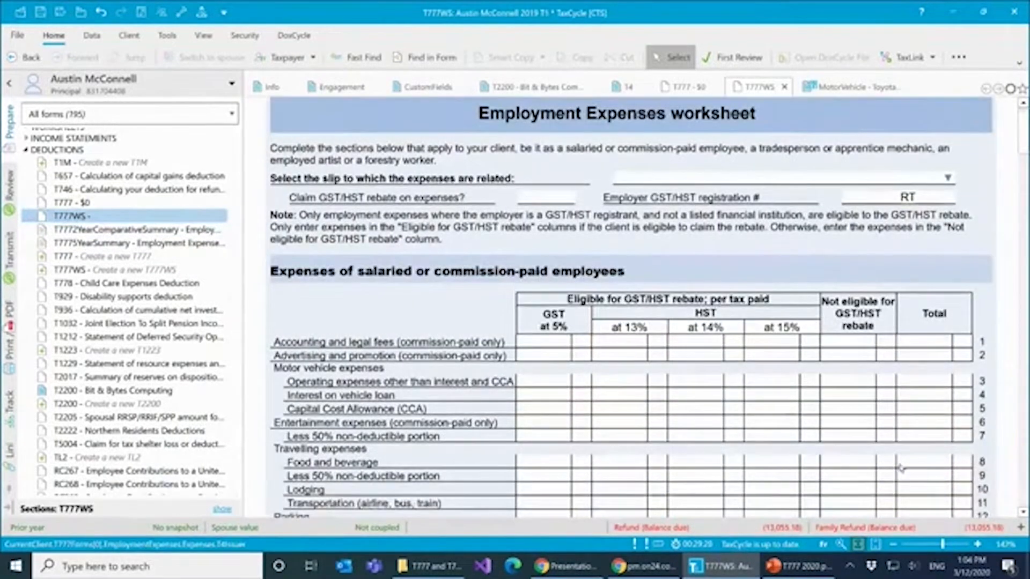
scroll(899, 468, down, 6)
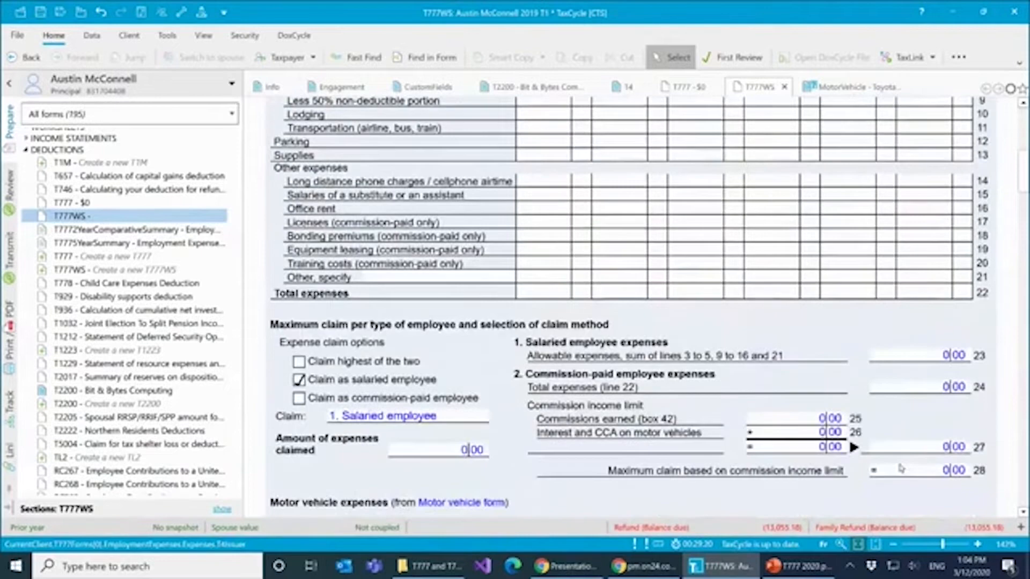
scroll(905, 458, up, 9)
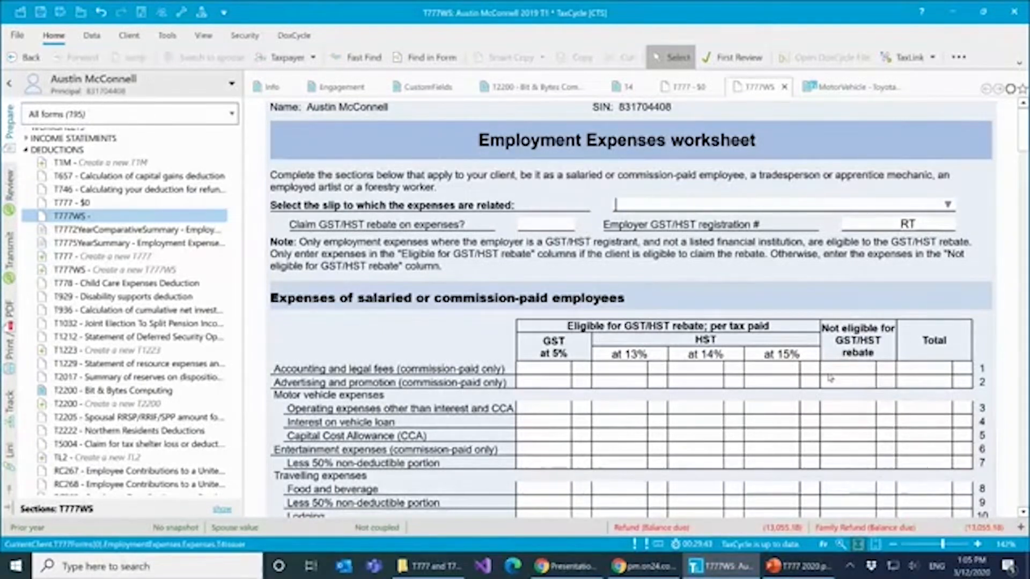
- Return to the Bits & Bytes T4 slip and examine its remuneration boxes
click(624, 87)
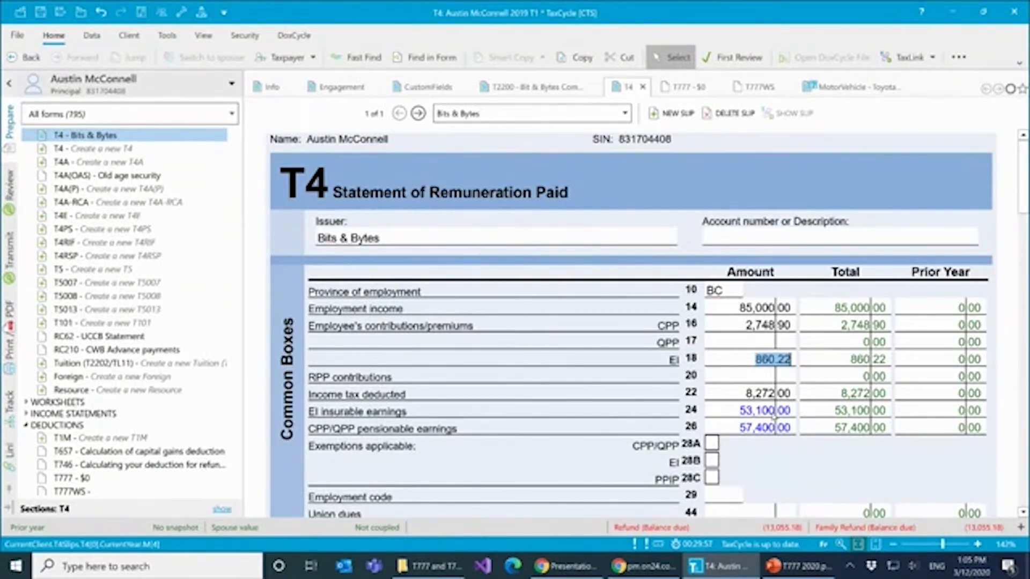
scroll(798, 411, down, 1)
scroll(793, 414, down, 2)
scroll(794, 414, up, 3)
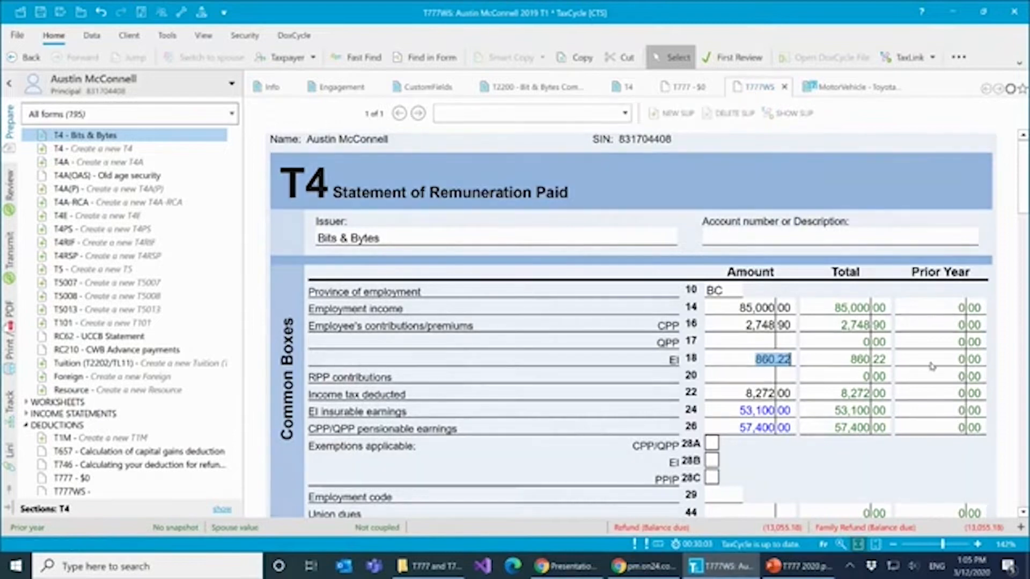
- Link the T777WS Employment Expenses worksheet to the Bits & Bytes ($85,000.00) slip
click(756, 93)
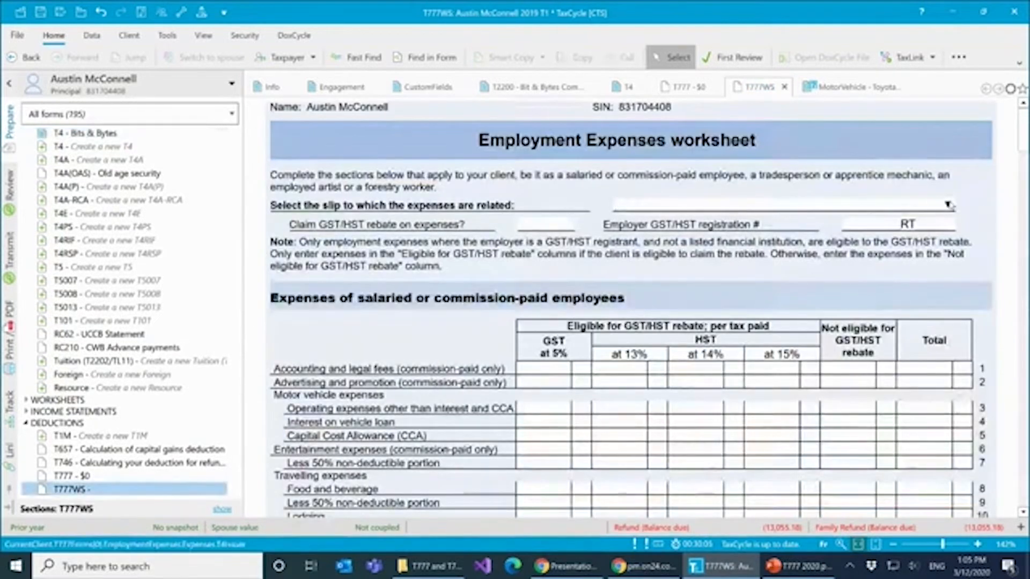
click(947, 204)
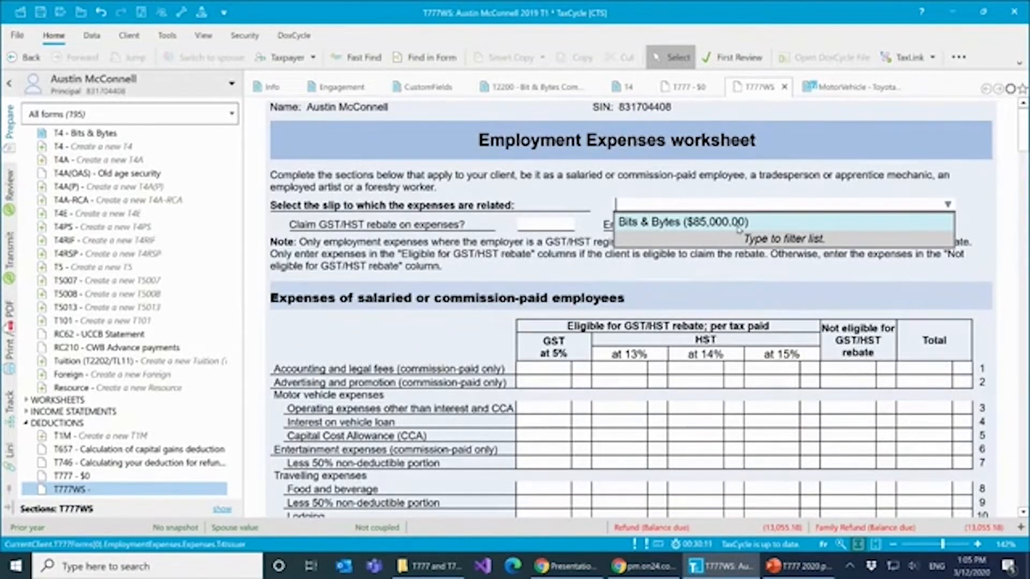
click(739, 223)
- Examine the 13% HST rate column, the T777 entries in the forms list and the worksheet's expense lines
click(644, 354)
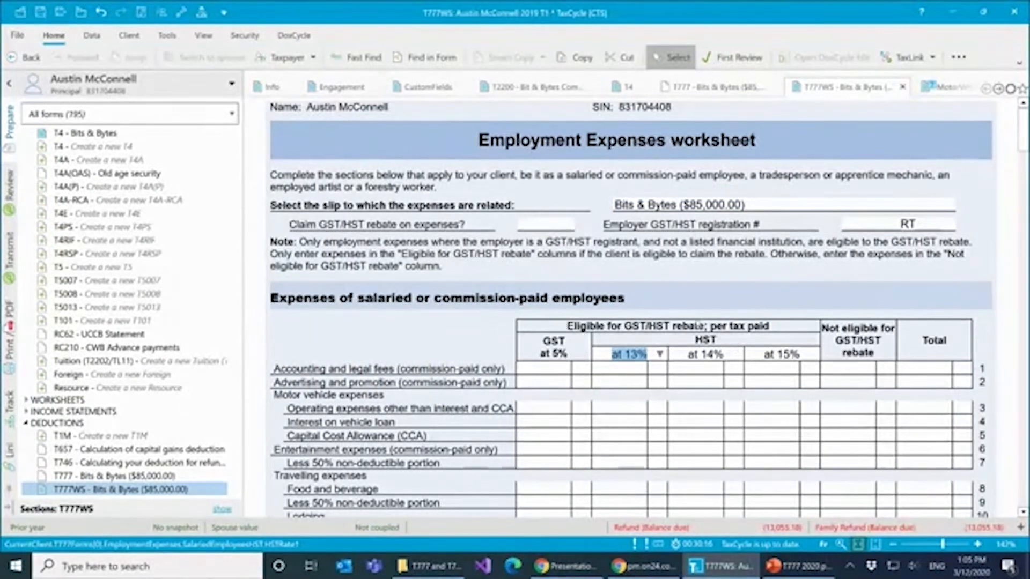
scroll(189, 425, down, 2)
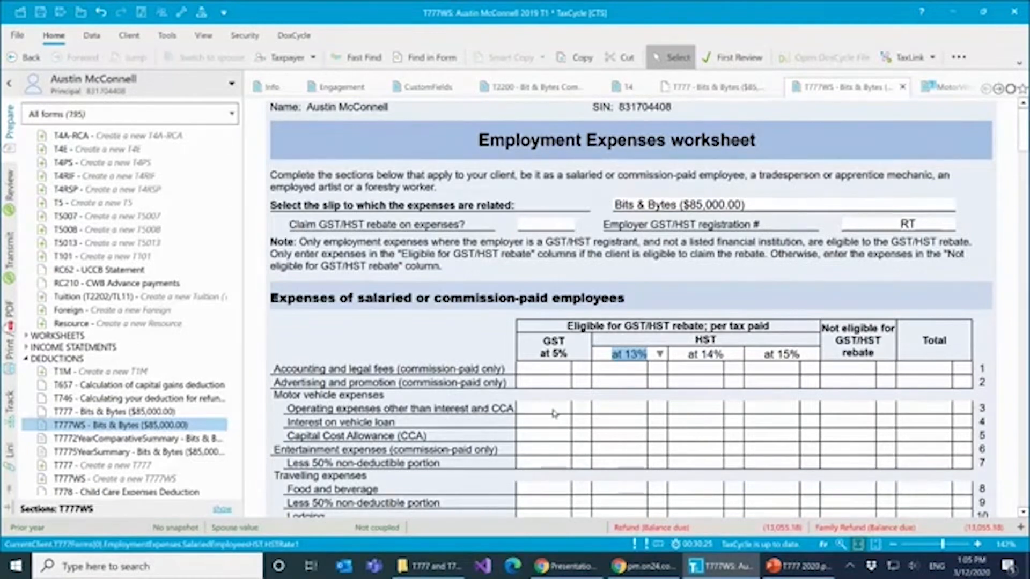
scroll(141, 461, down, 2)
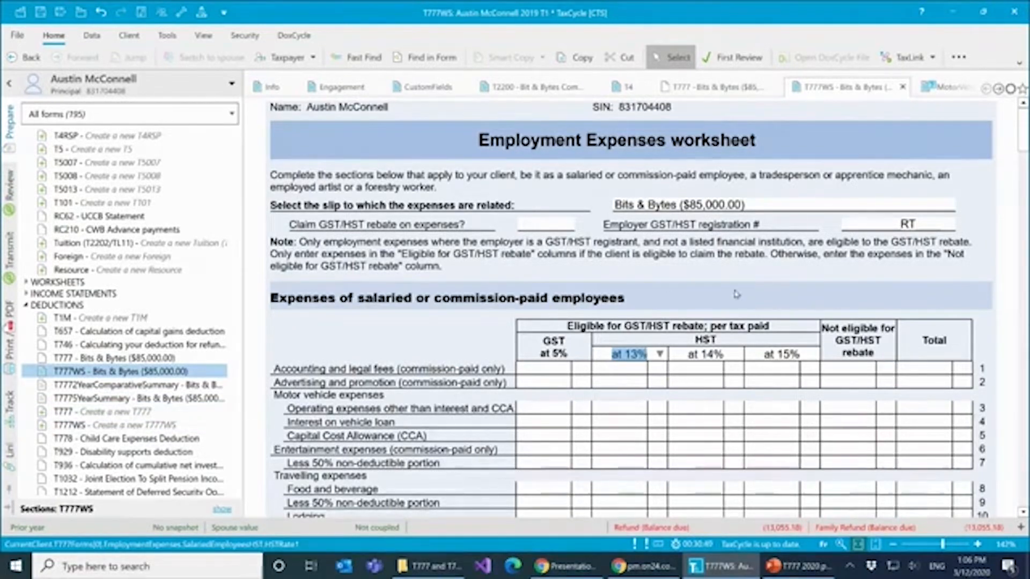
scroll(736, 295, down, 3)
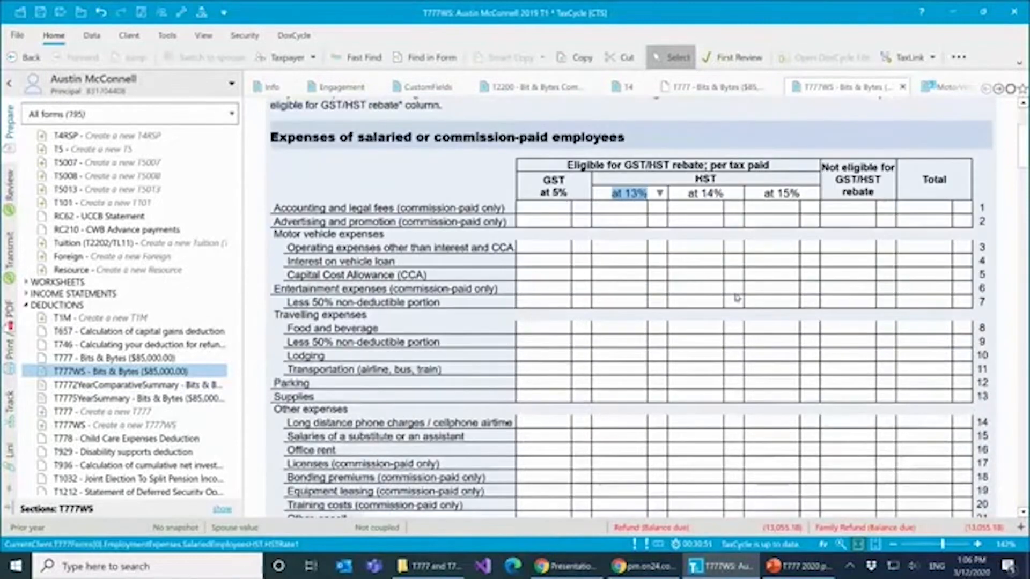
scroll(736, 297, up, 3)
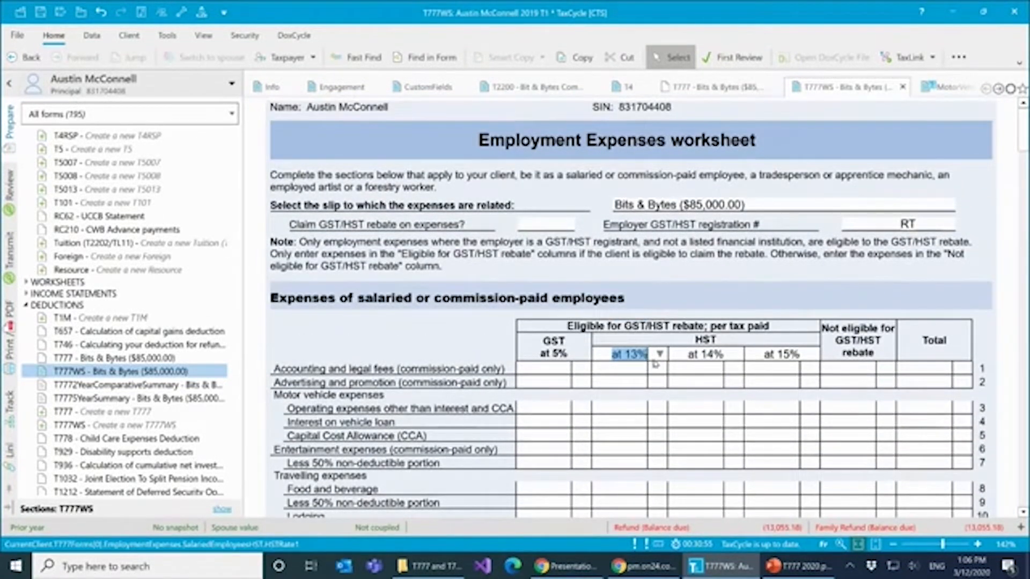
- Enter 1,000 for accounting and legal fees in the GST at 5% column
scroll(656, 364, down, 1)
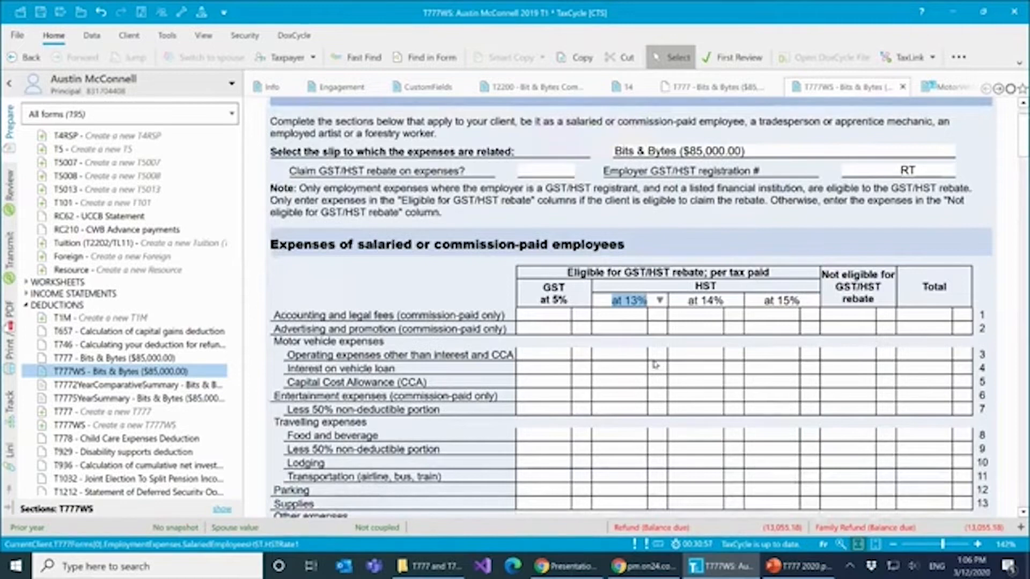
scroll(656, 365, down, 3)
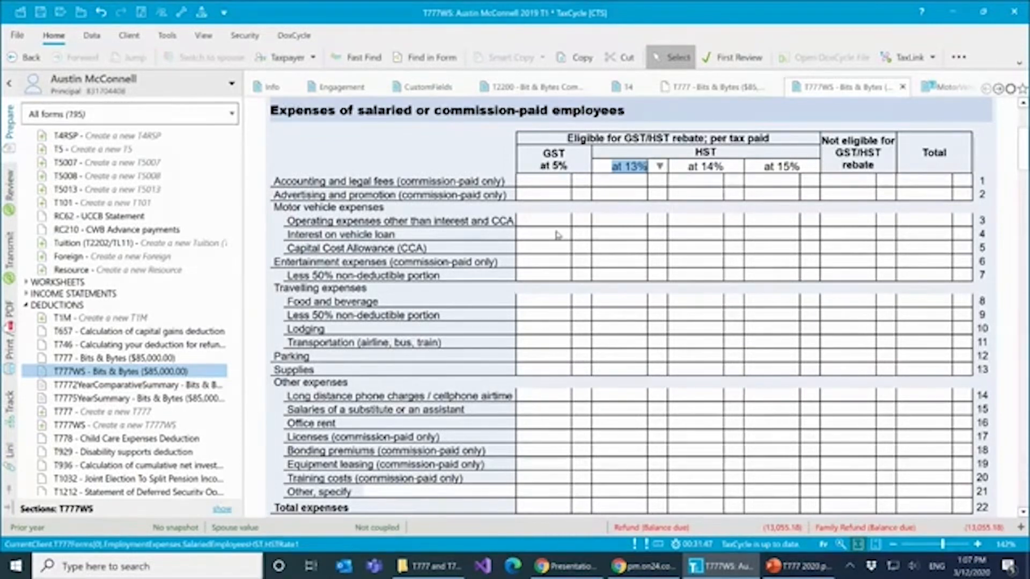
click(581, 183)
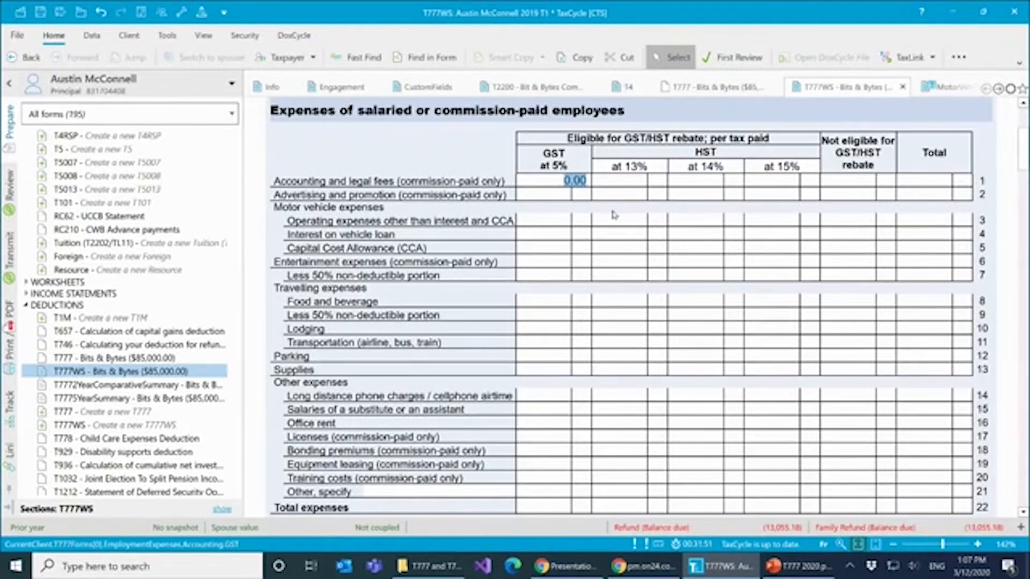
text(1000)
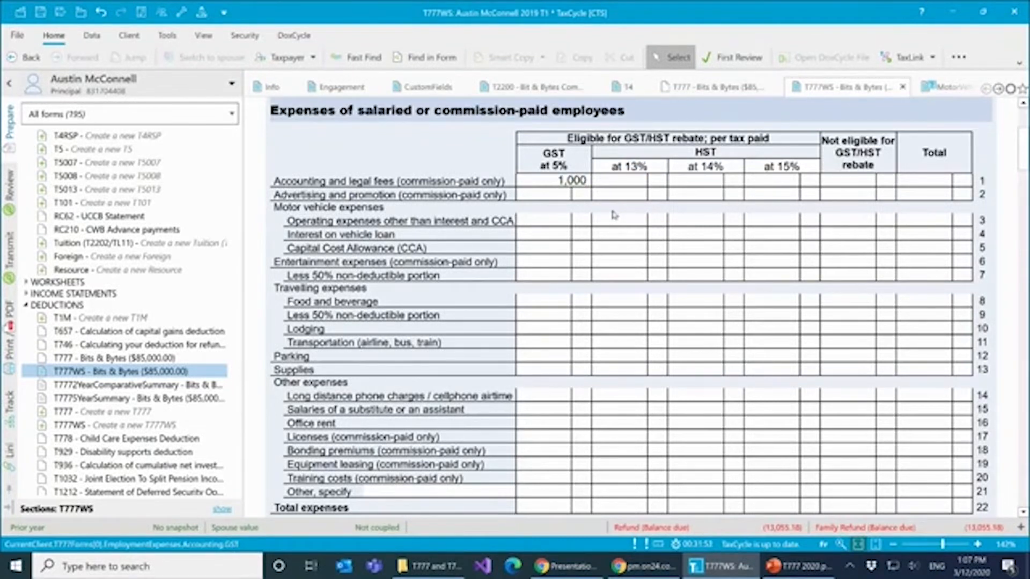
- Clear the GST at 5% amount for accounting and legal fees and enter 1,000 in the HST at 13% column instead
key(Tab)
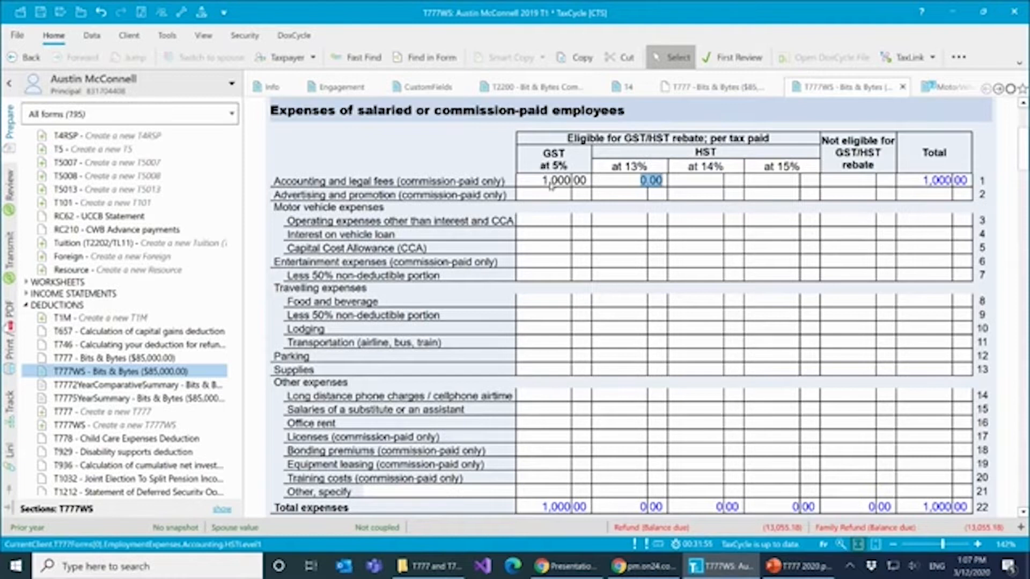
click(572, 184)
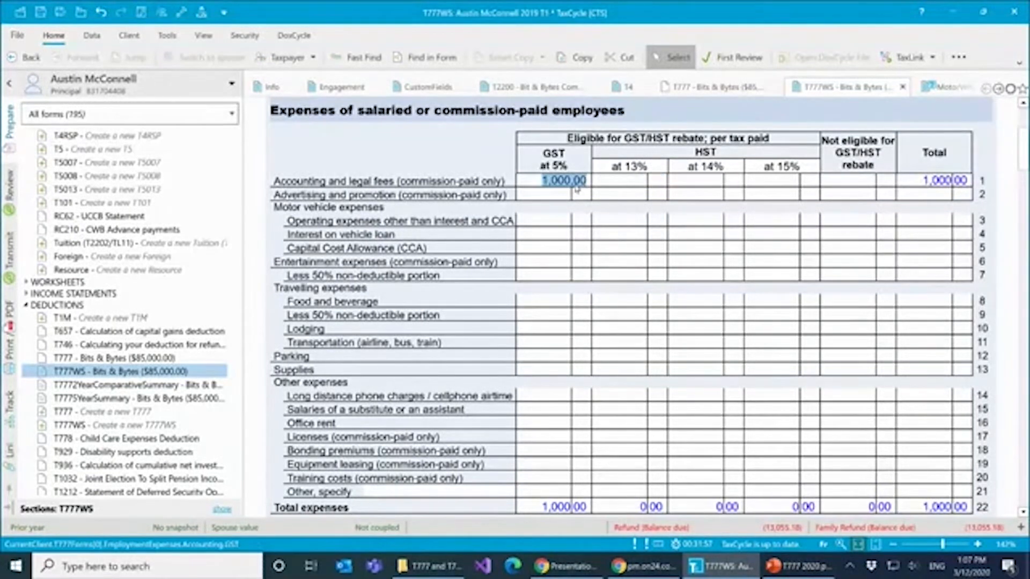
text(0)
click(703, 182)
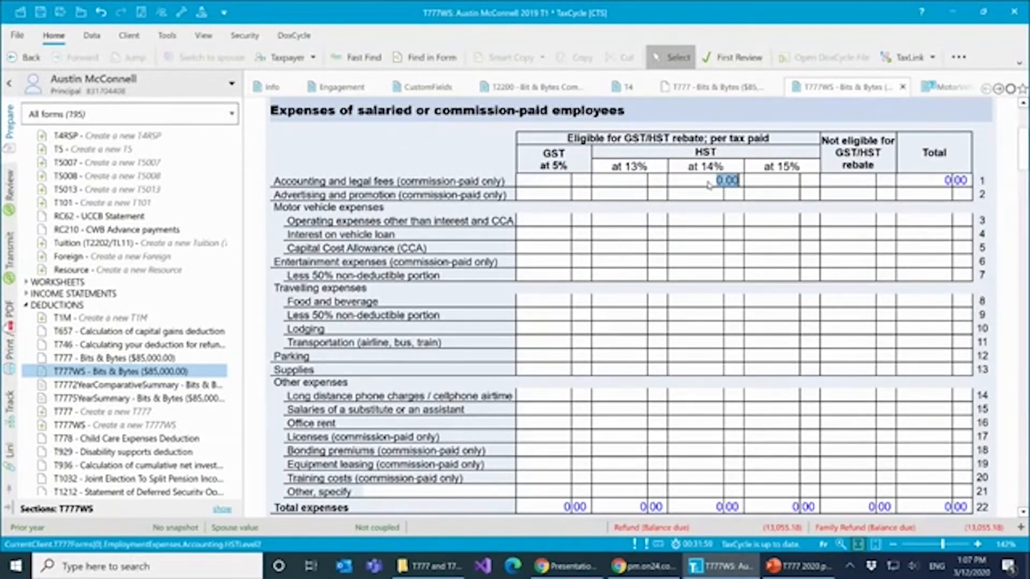
click(637, 185)
text(1000)
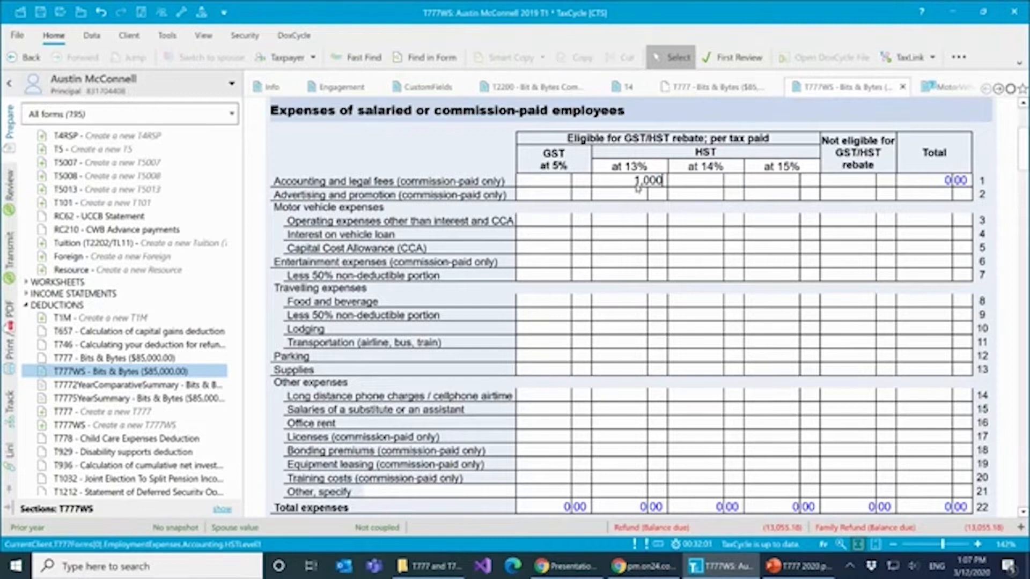
click(640, 196)
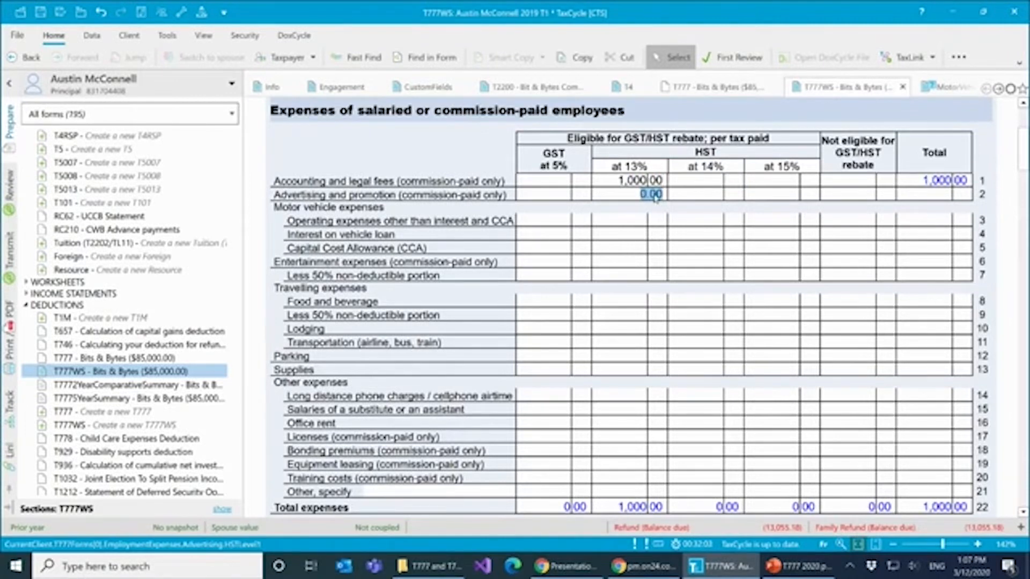
- Examine the rate choices available for the 13% HST column
click(663, 169)
click(663, 170)
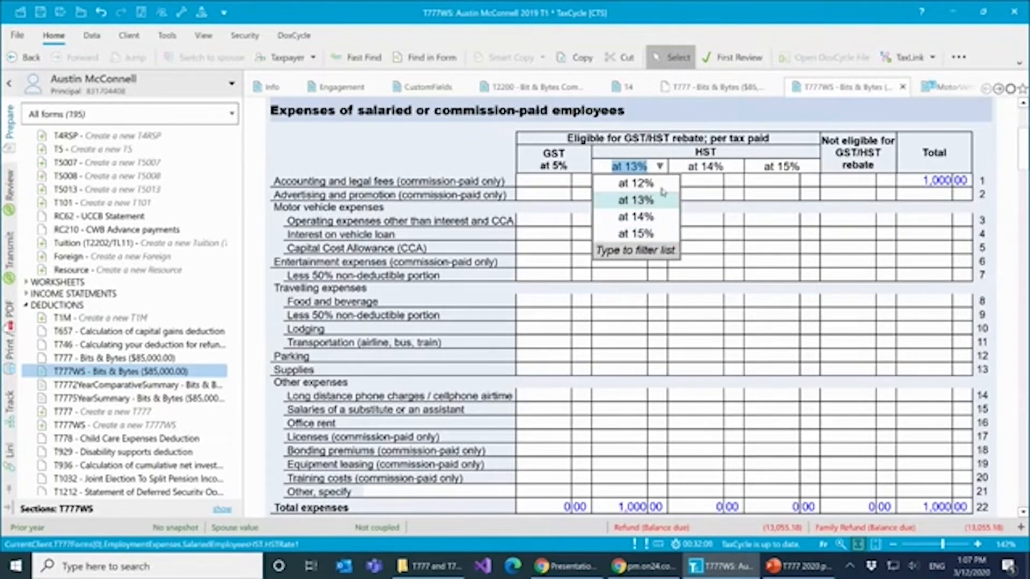
click(716, 185)
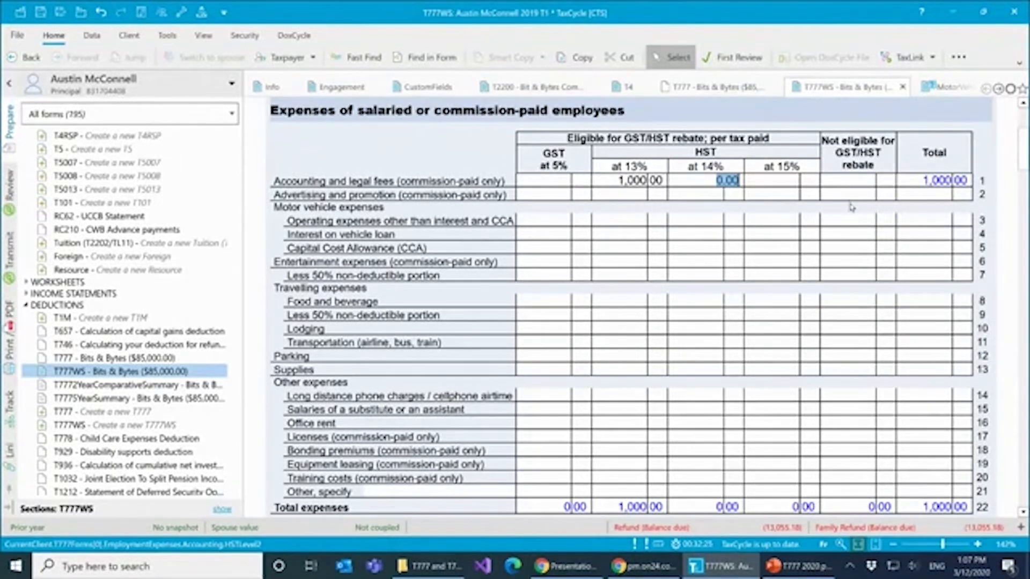
- Enter 1,000 of accounting and legal fees as not eligible for the GST/HST rebate and clear the amount at 13% HST
click(857, 184)
text(1000)
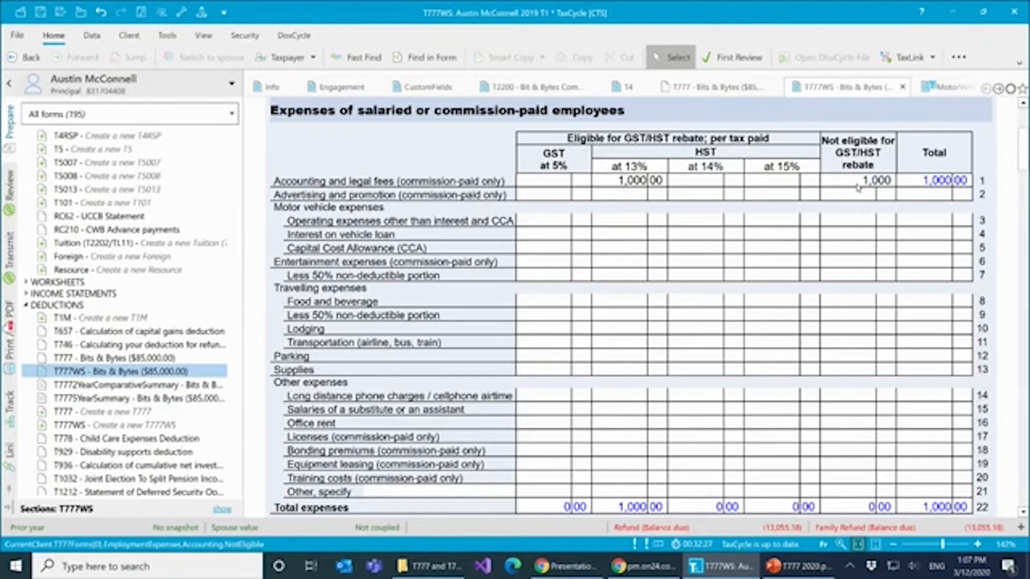
key(Tab)
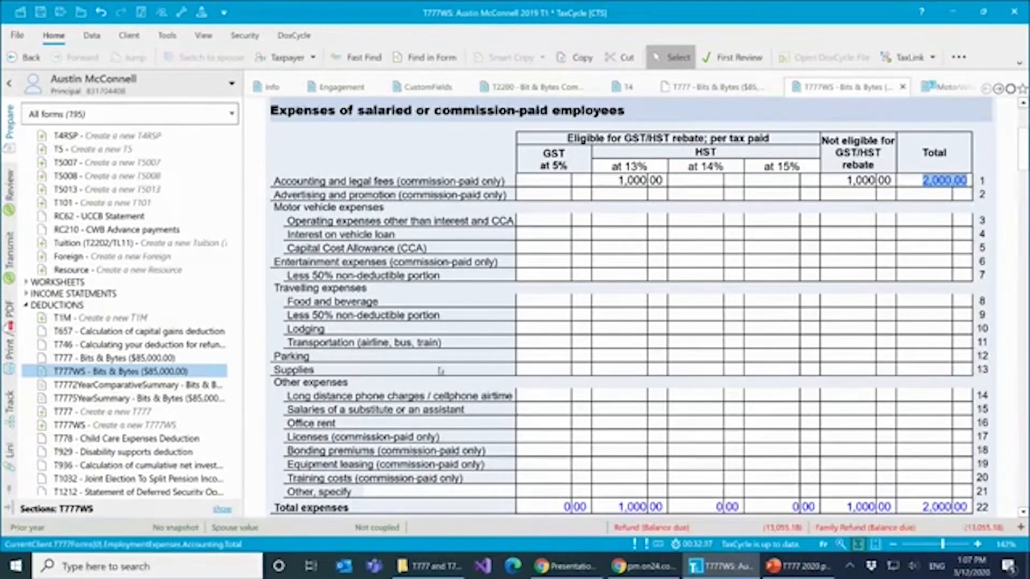
click(659, 183)
key(Delete)
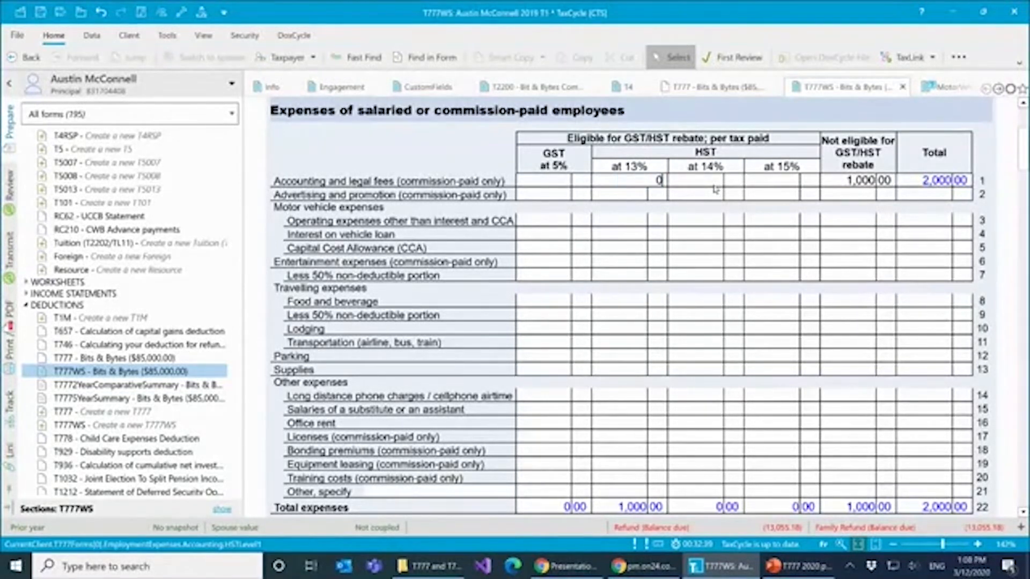
- Enter 1,000 for food and beverage travelling expenses in the GST at 5% column
click(570, 265)
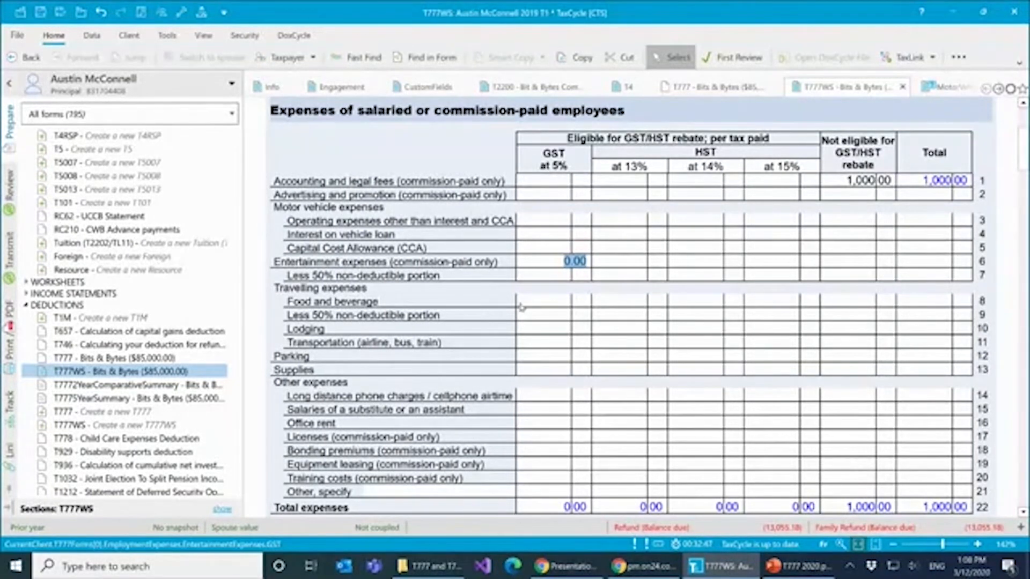
click(541, 304)
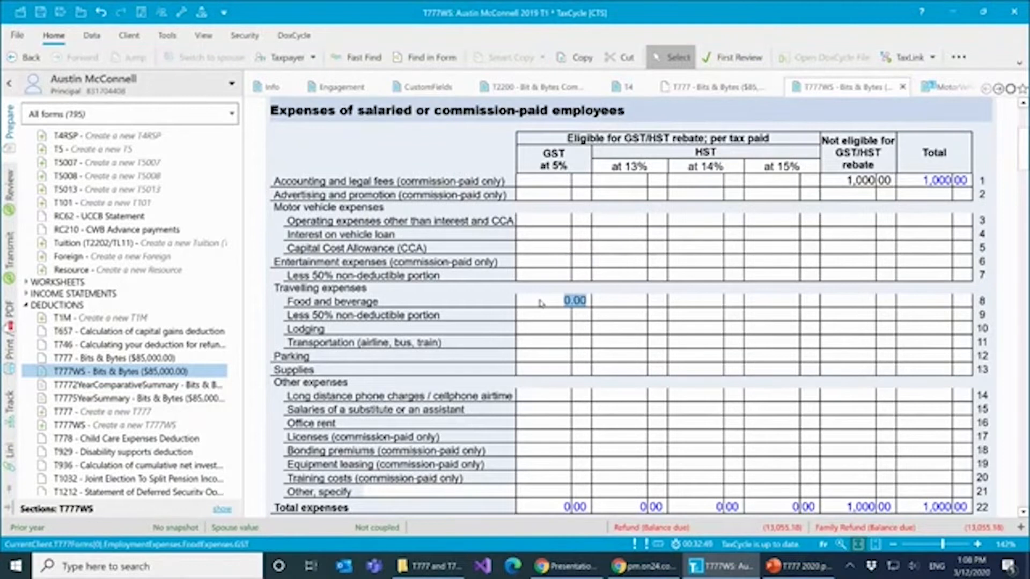
text(1000)
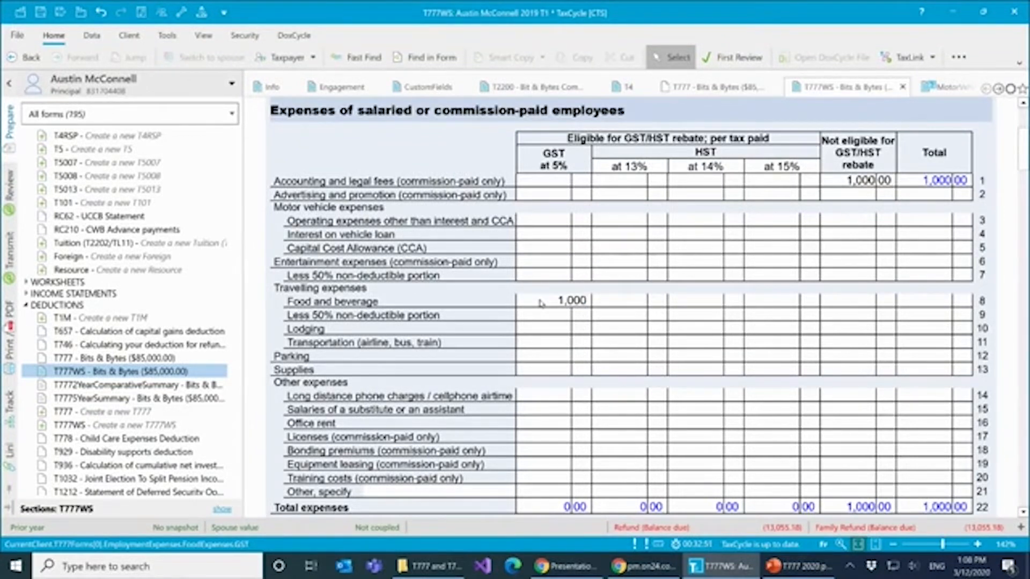
key(Tab)
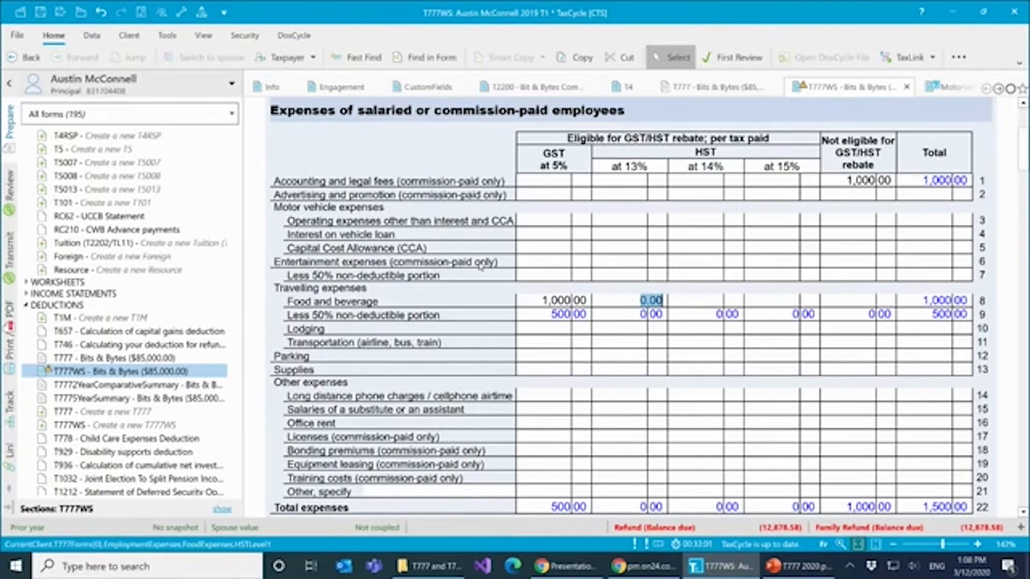
- Allocate 40,000 related kilometres to the T777 Bits & Bytes statement on the Toyota Forerunner MotorVehicle worksheet
click(585, 224)
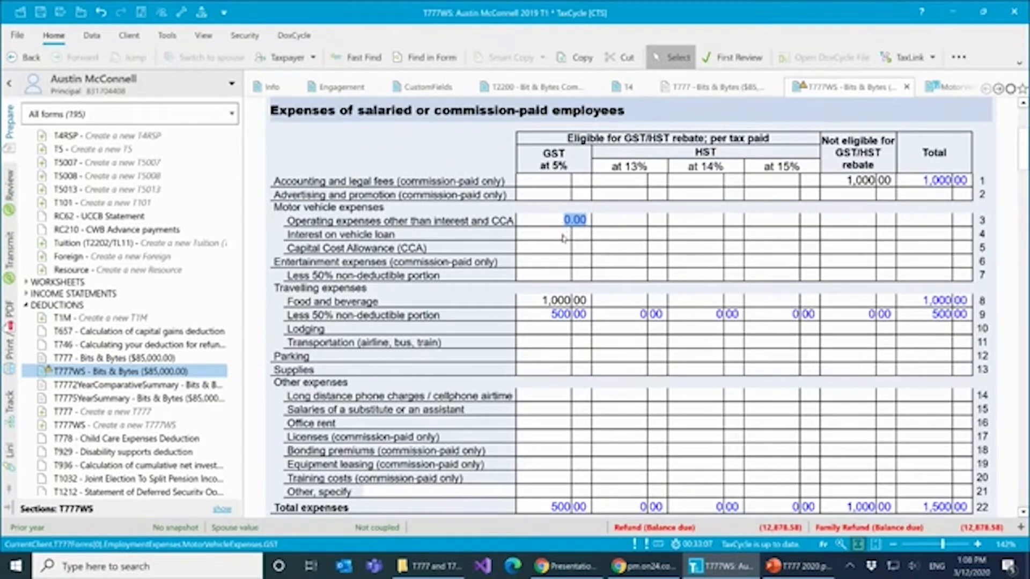
click(566, 235)
click(567, 252)
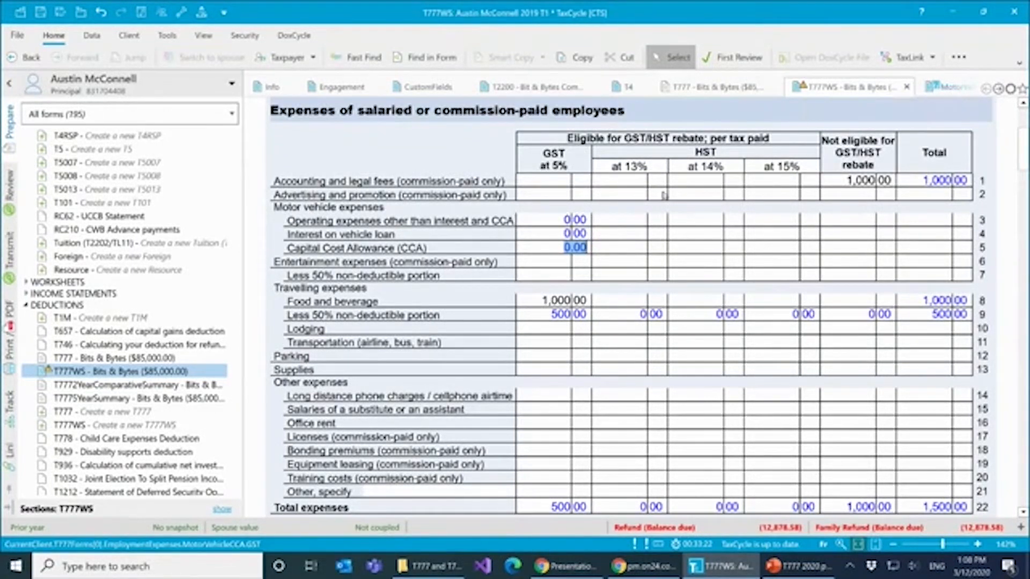
click(953, 89)
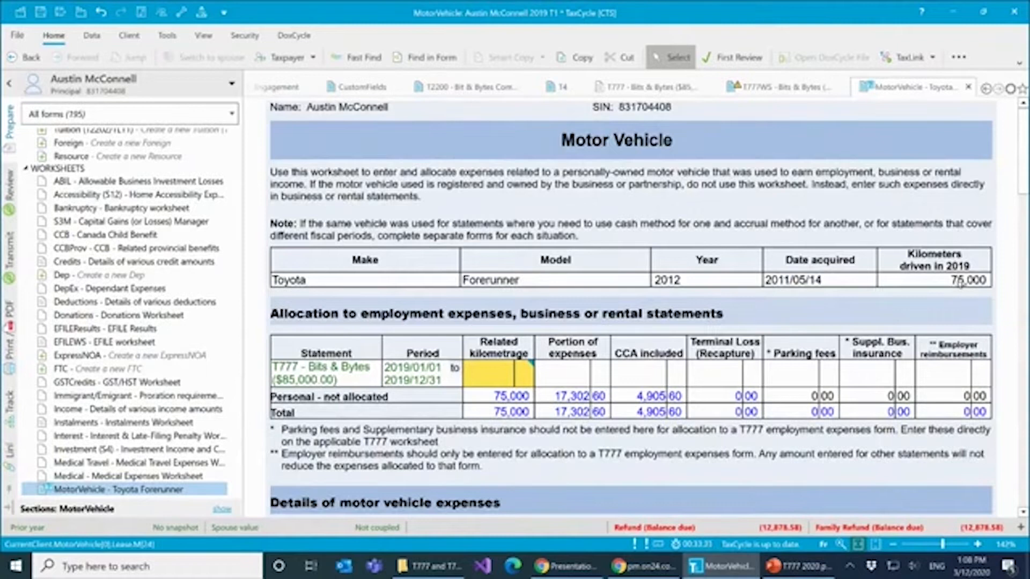
click(491, 376)
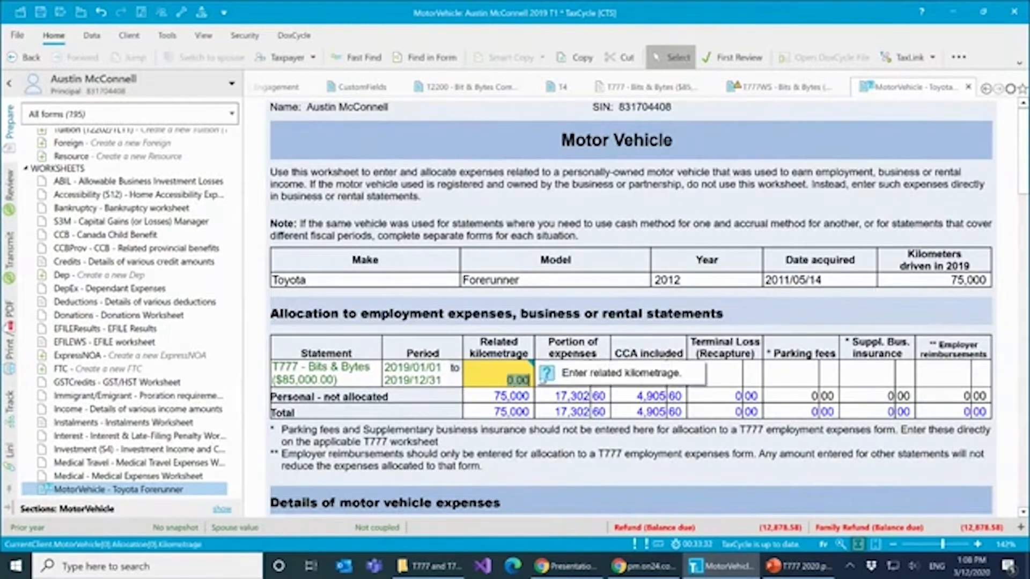
text(400000)
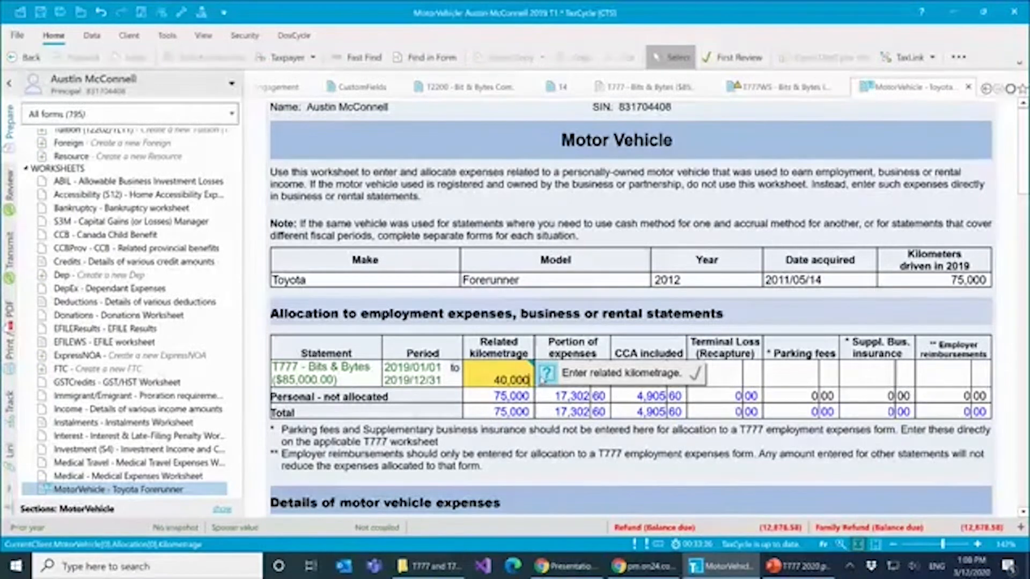
key(Tab)
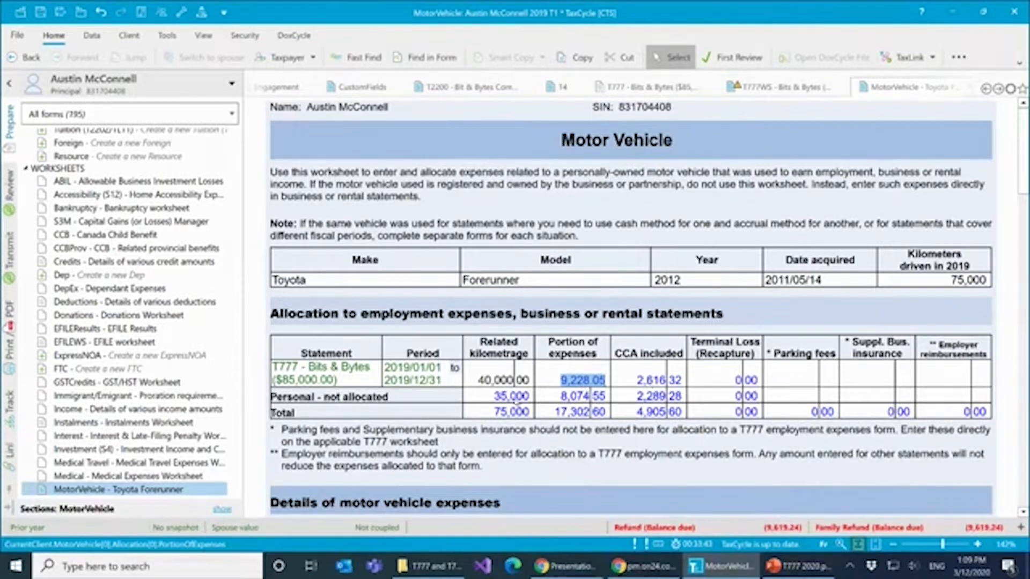
- Review the motor vehicle expense details, then the T777WS expense lines and its maximum claim section
scroll(567, 383, down, 4)
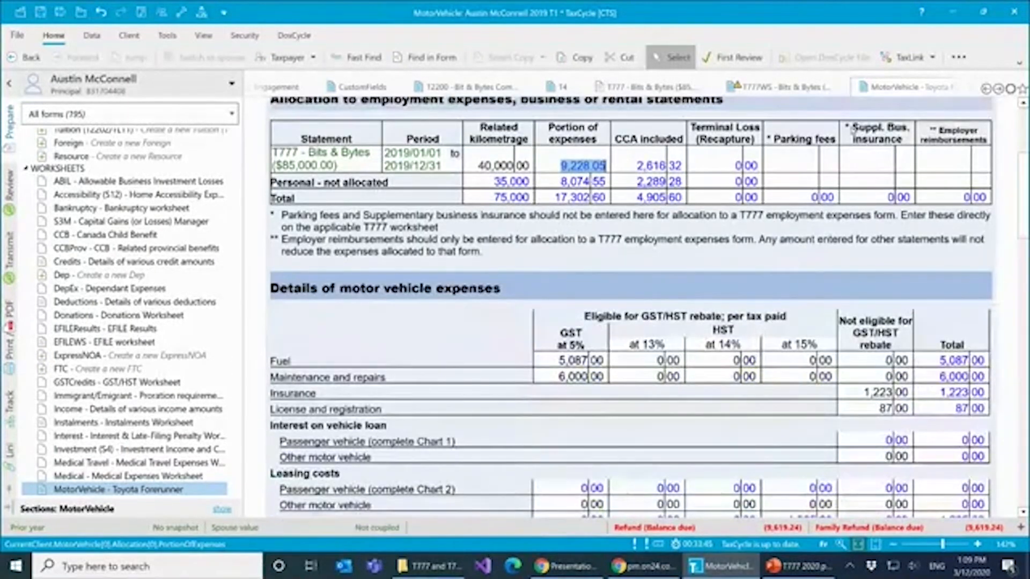
click(784, 88)
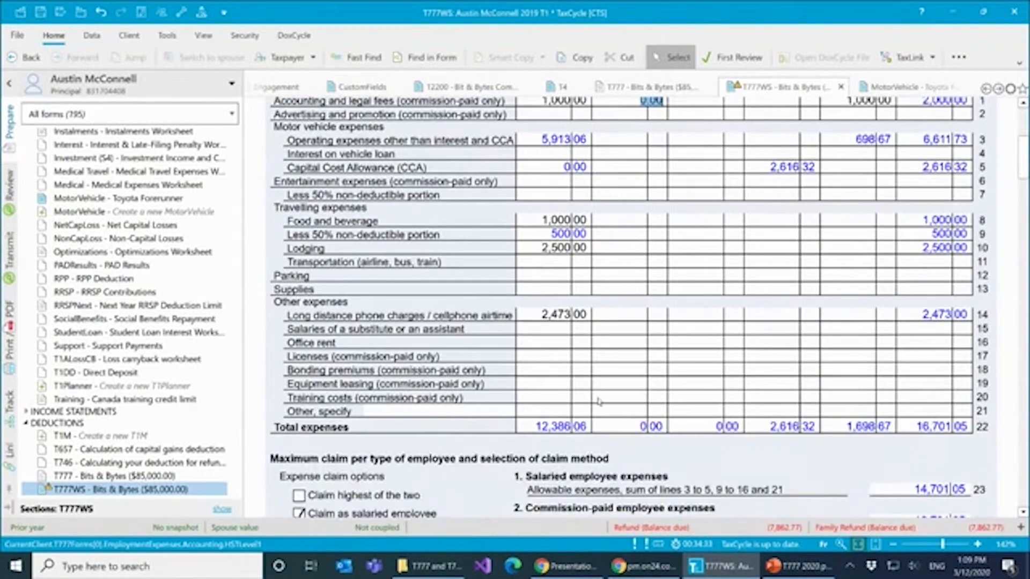
scroll(599, 392, up, 2)
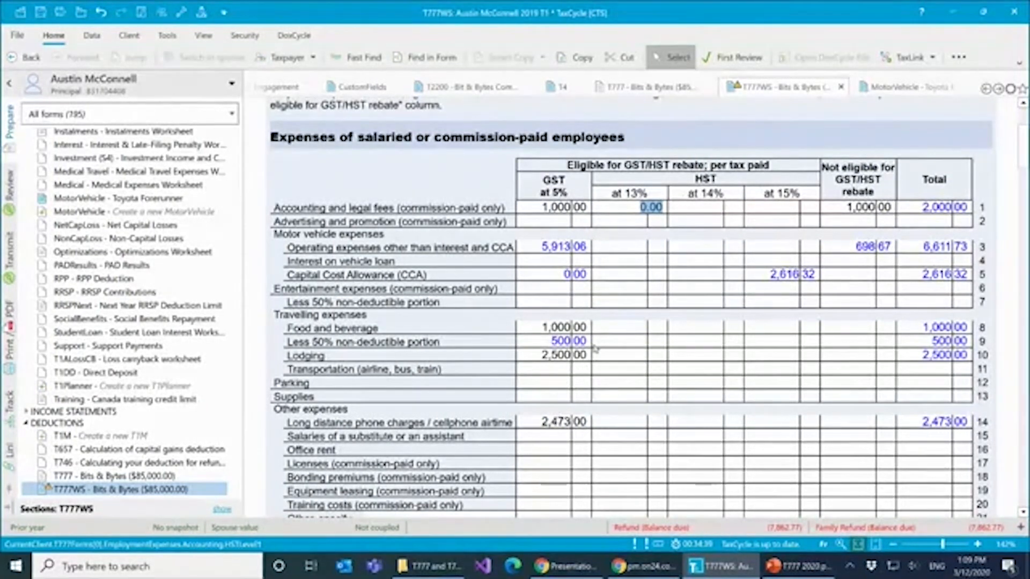
scroll(597, 353, down, 3)
scroll(594, 348, down, 7)
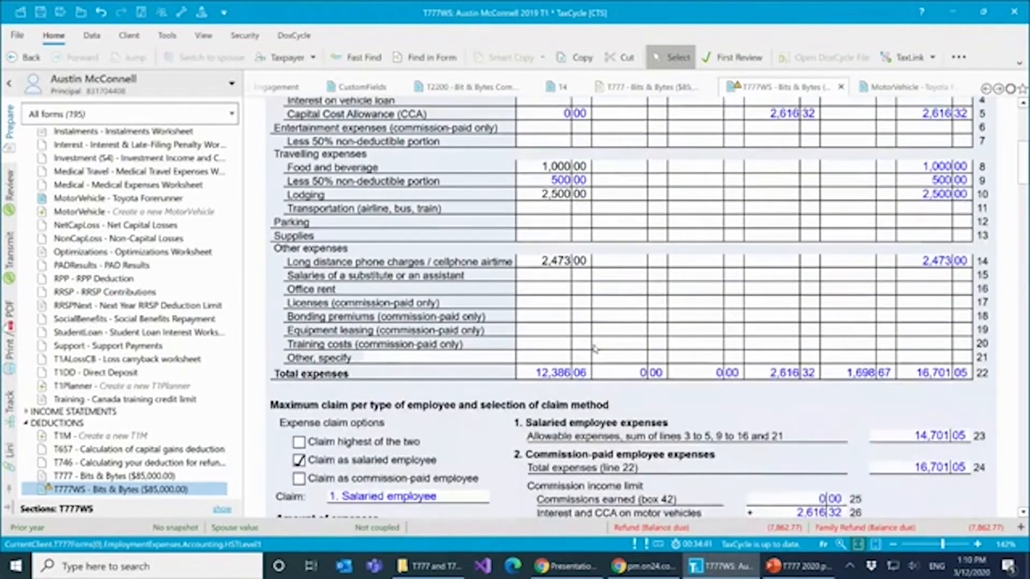
scroll(594, 349, down, 2)
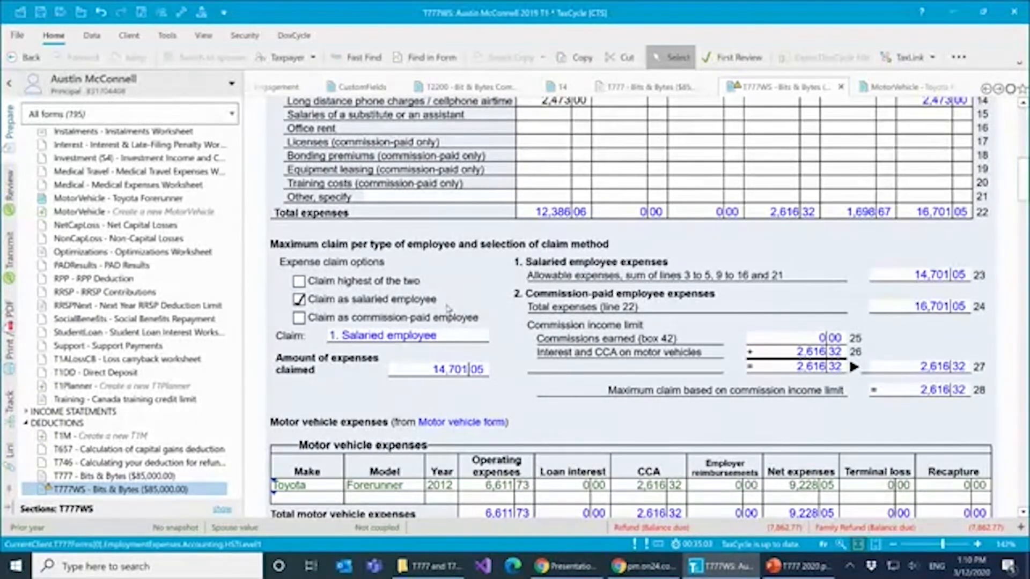
- Enter 6,000 for employment commissions in box 42 of the Bits & Bytes T4 slip
click(560, 87)
scroll(647, 351, down, 3)
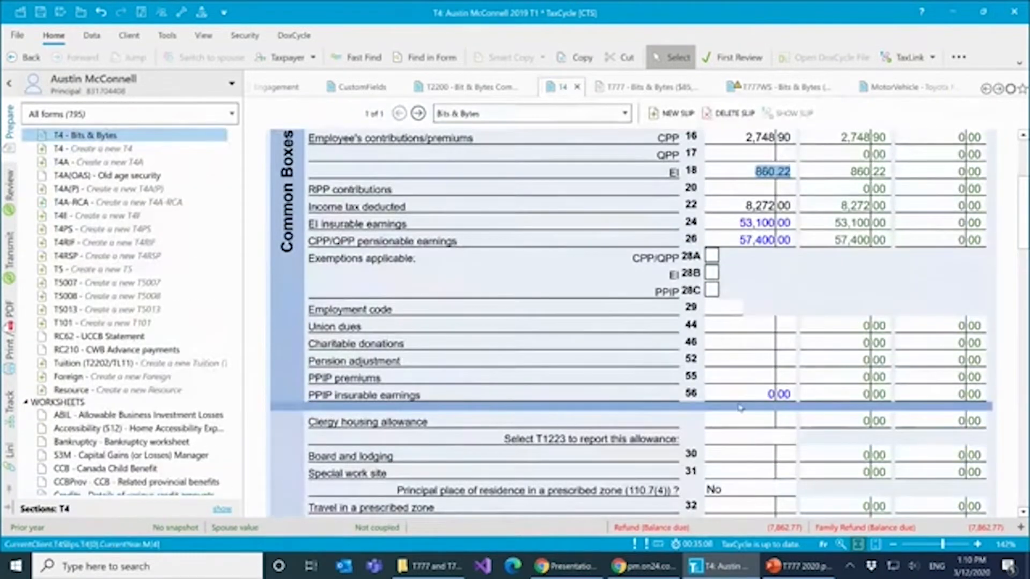
scroll(741, 408, down, 1)
scroll(740, 408, up, 1)
scroll(721, 396, down, 3)
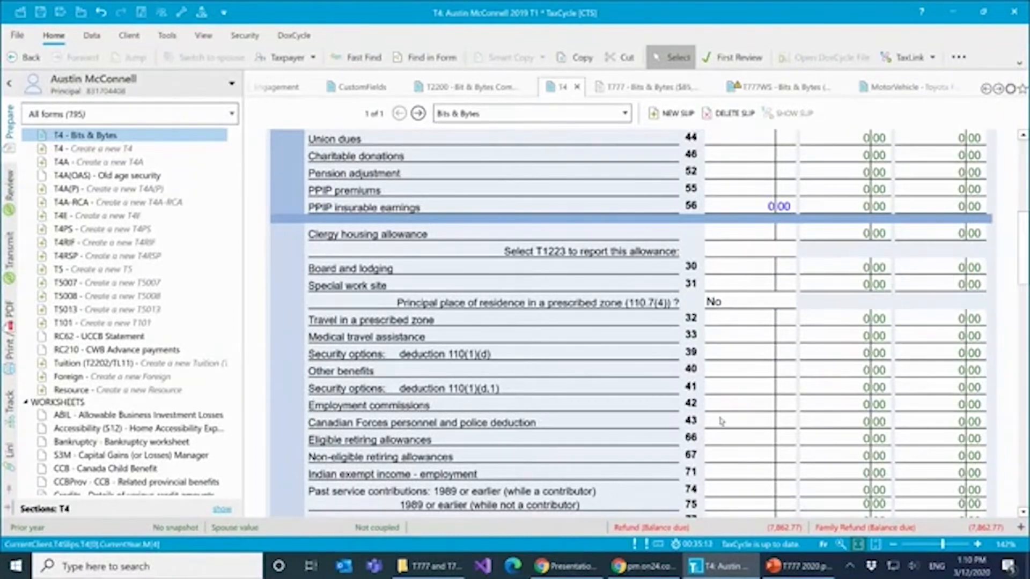
click(763, 406)
text(6,0)
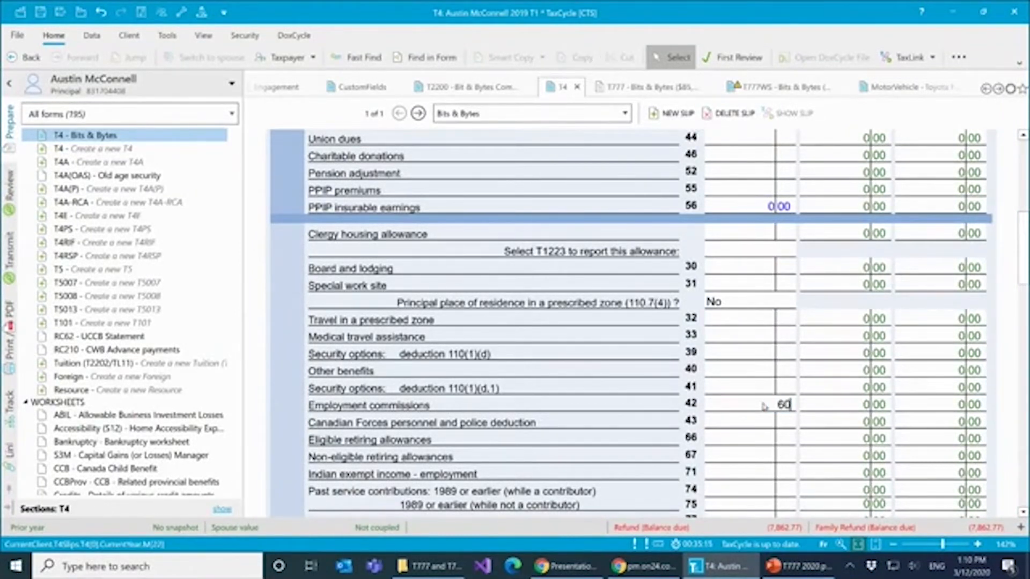
text(00)
key(Tab)
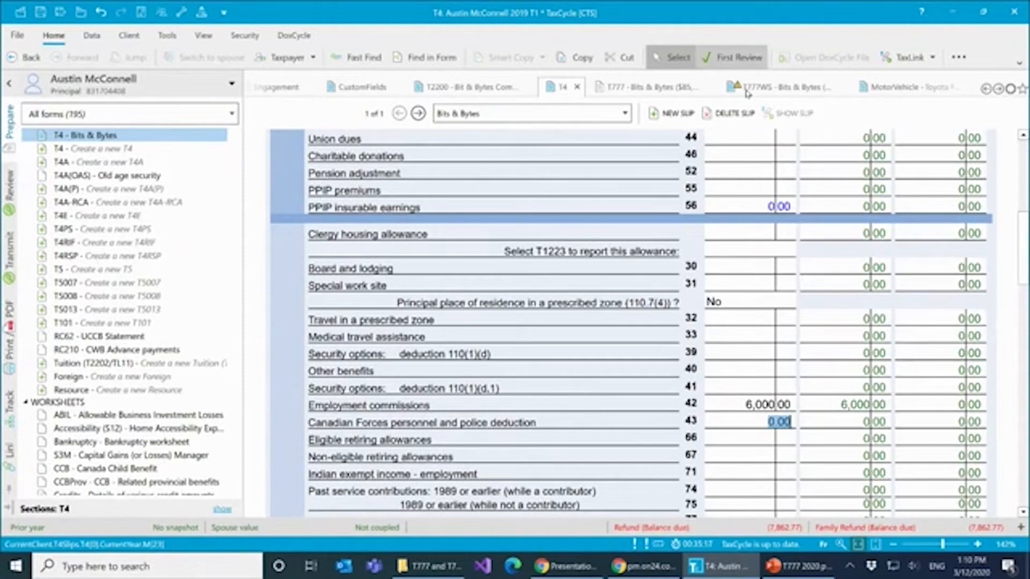
- Return to the T777WS worksheet and try the expense claim options, ending with the claim as commission-paid employee
click(789, 88)
scroll(624, 289, up, 5)
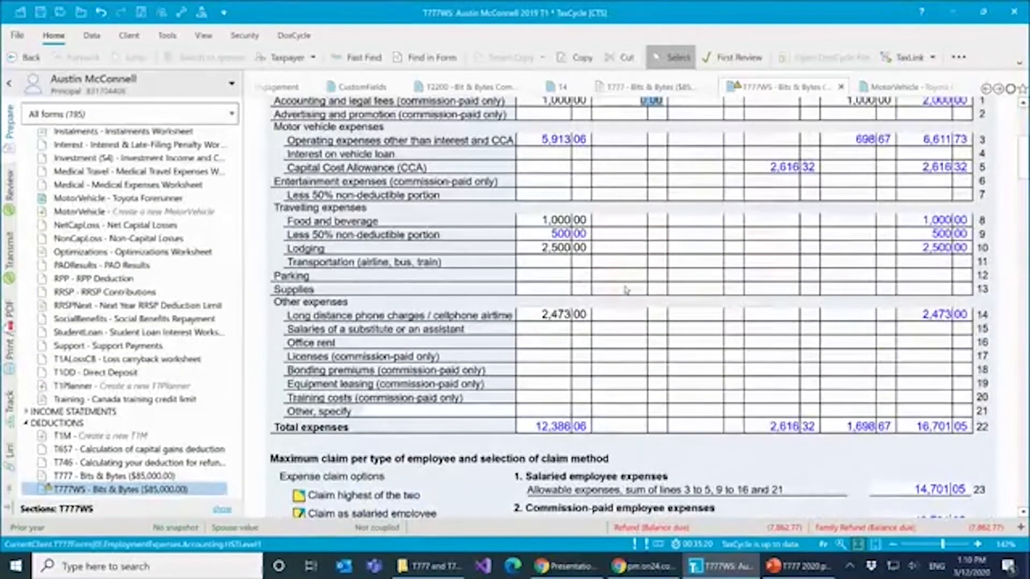
scroll(625, 290, up, 2)
scroll(624, 289, down, 4)
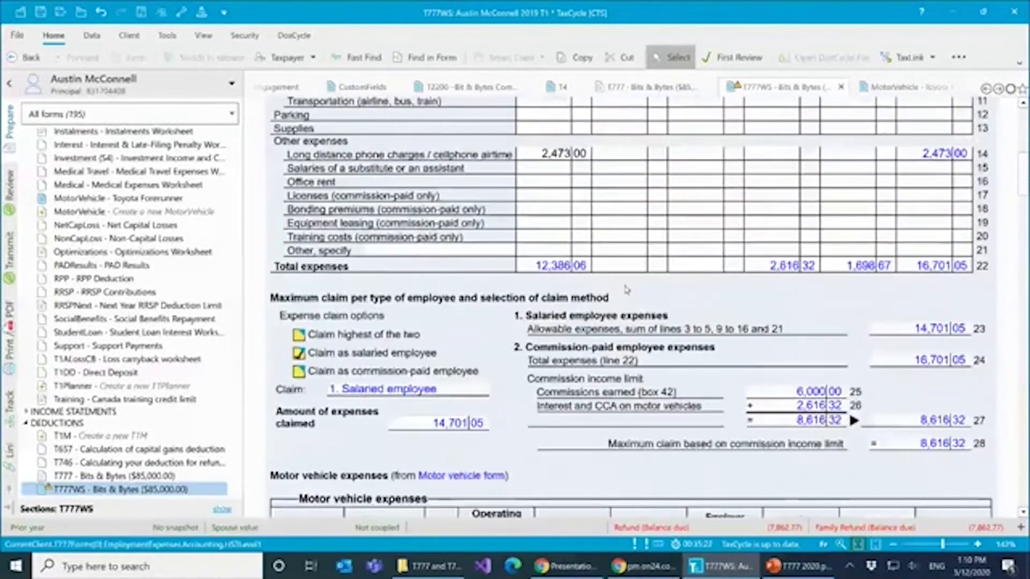
scroll(626, 290, down, 1)
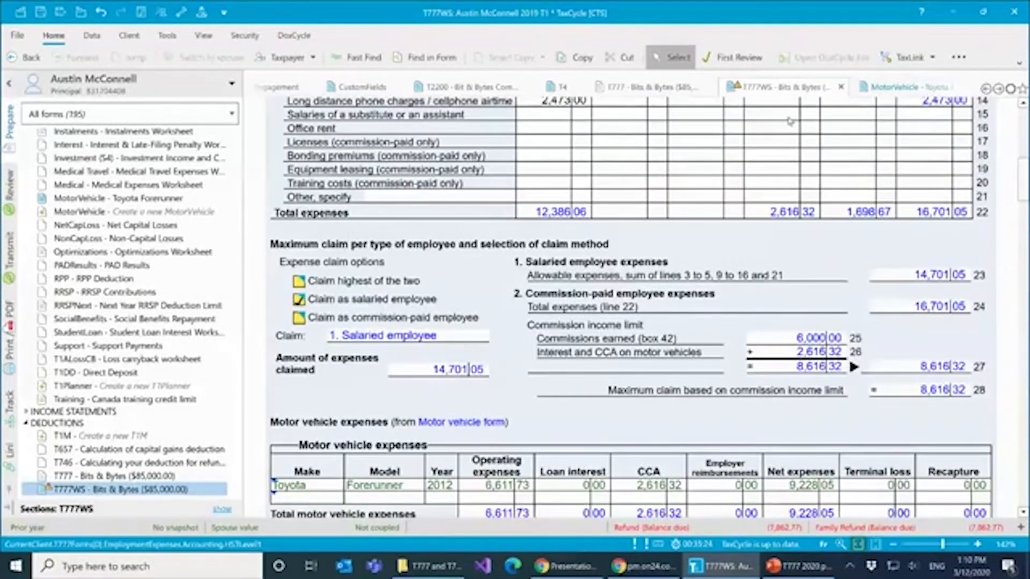
mouse_move(299, 283)
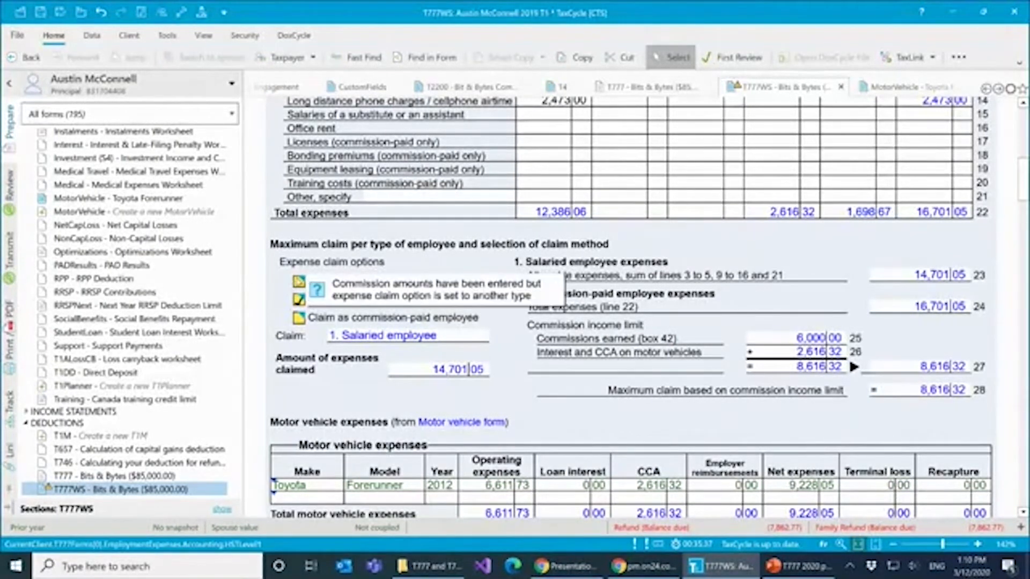
click(299, 281)
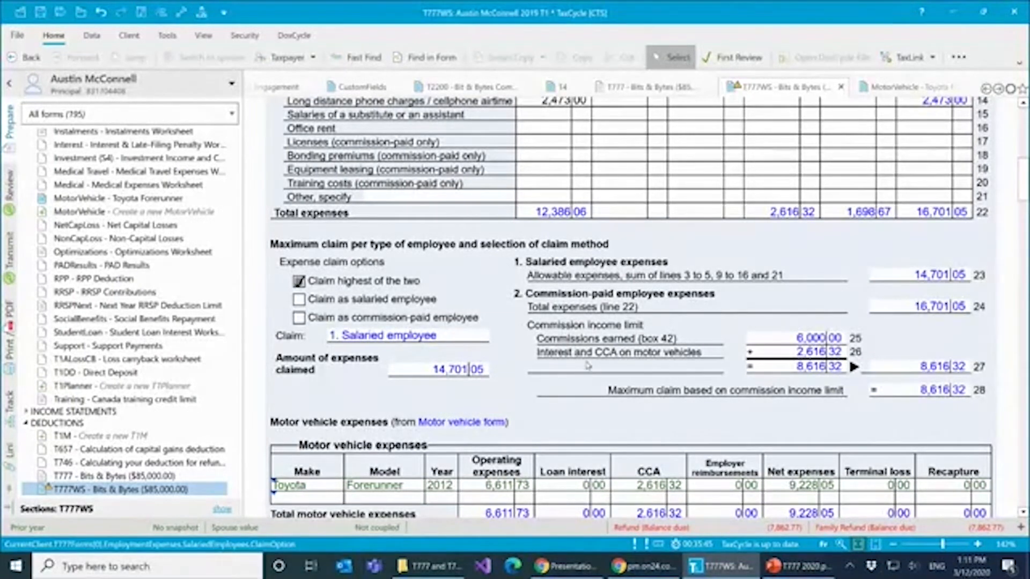
click(299, 299)
click(299, 317)
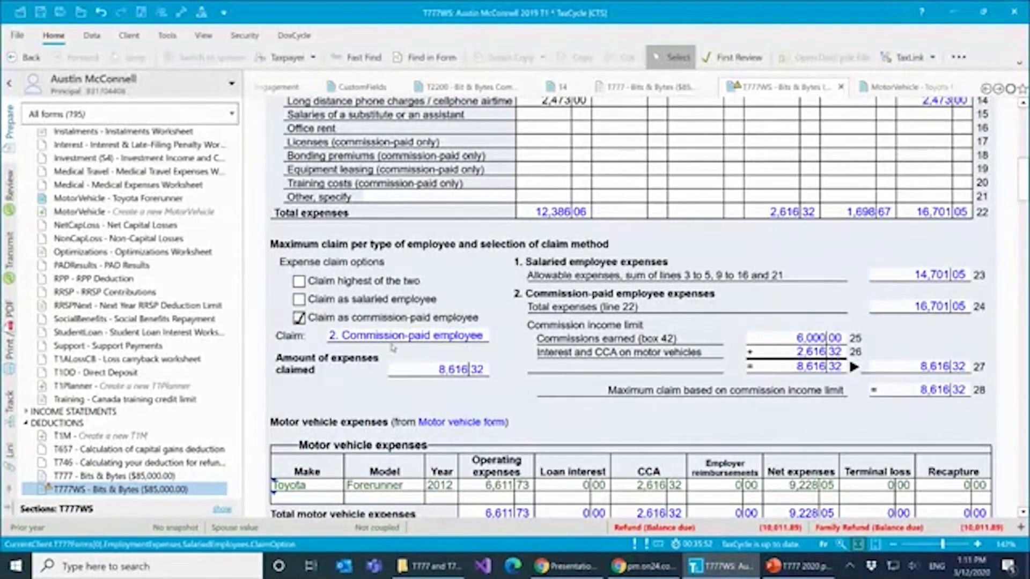
- Set the expense claim option to claim the highest of the two and review the expense lines and motor vehicle table
click(299, 281)
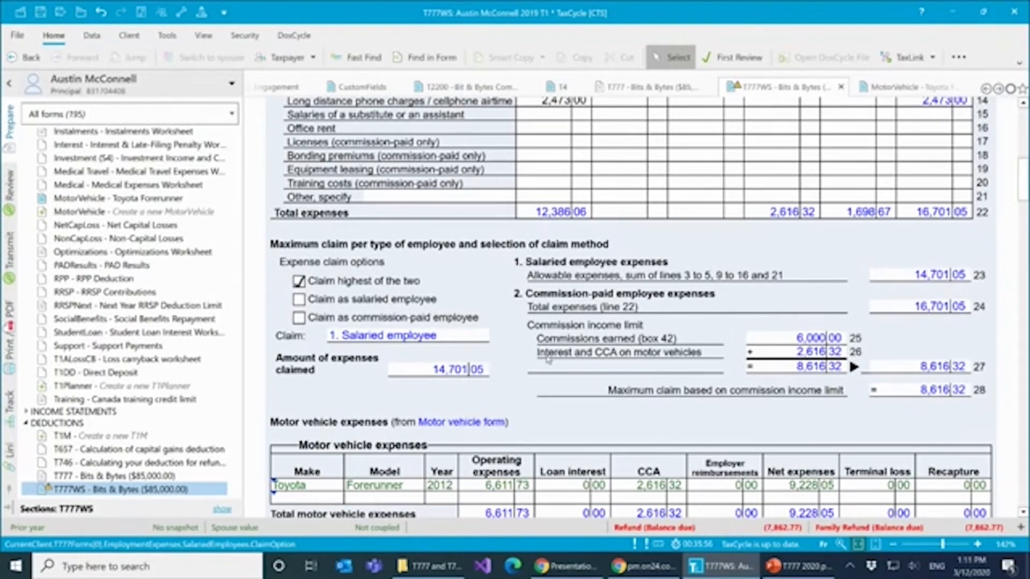
scroll(619, 378, down, 3)
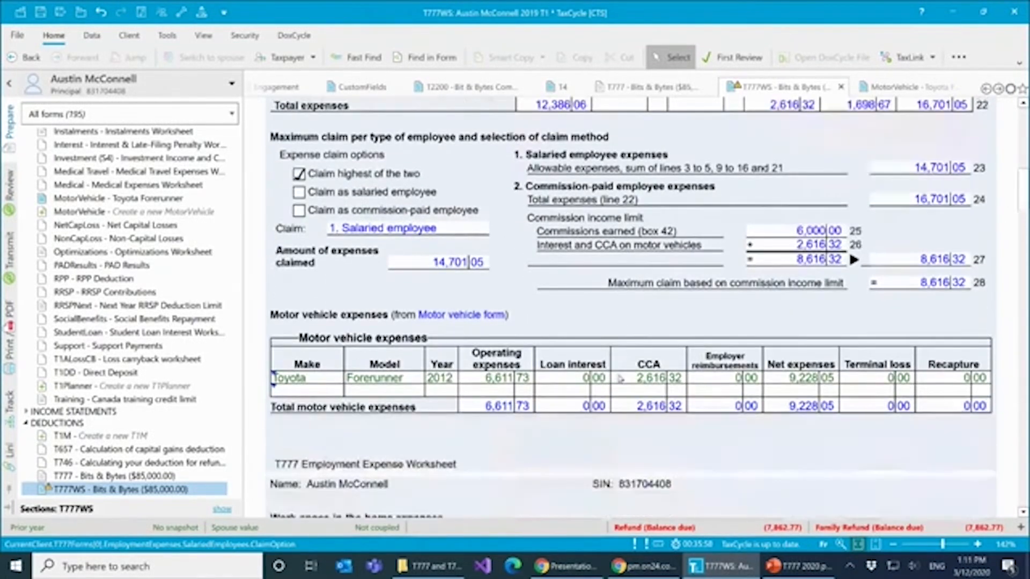
scroll(620, 374, up, 1)
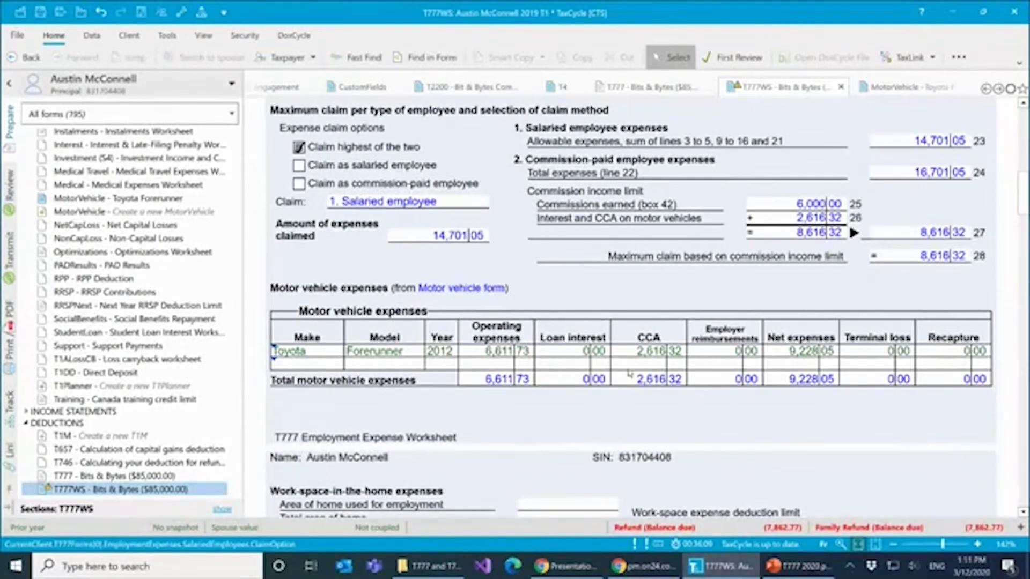
scroll(629, 373, up, 5)
scroll(627, 372, up, 3)
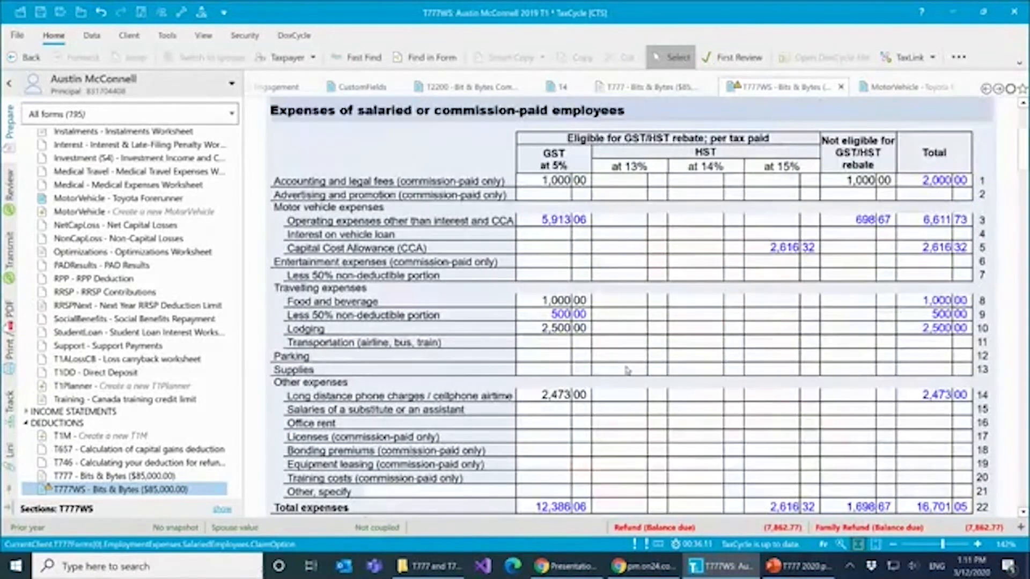
scroll(629, 372, down, 9)
scroll(629, 372, down, 1)
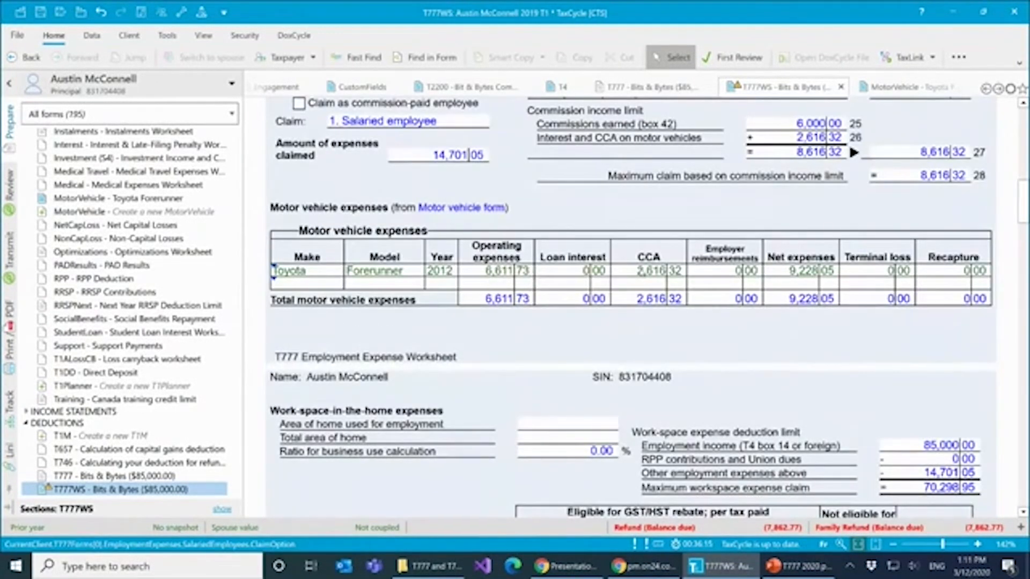
- Open the Toyota Forerunner worksheet from the motor vehicle expenses table, check its allocation section, and return to T777WS
double_click(303, 275)
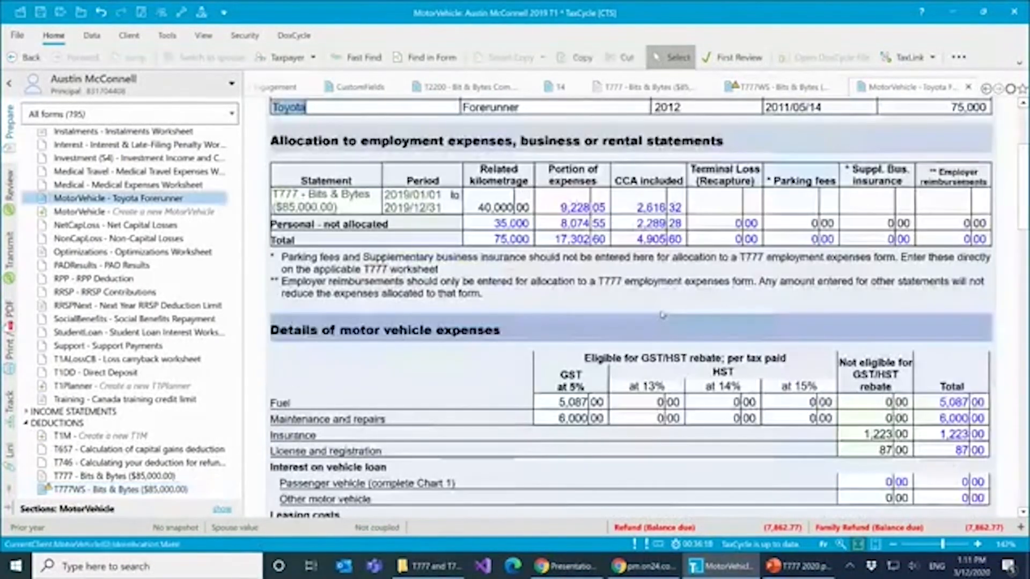
scroll(589, 250, up, 2)
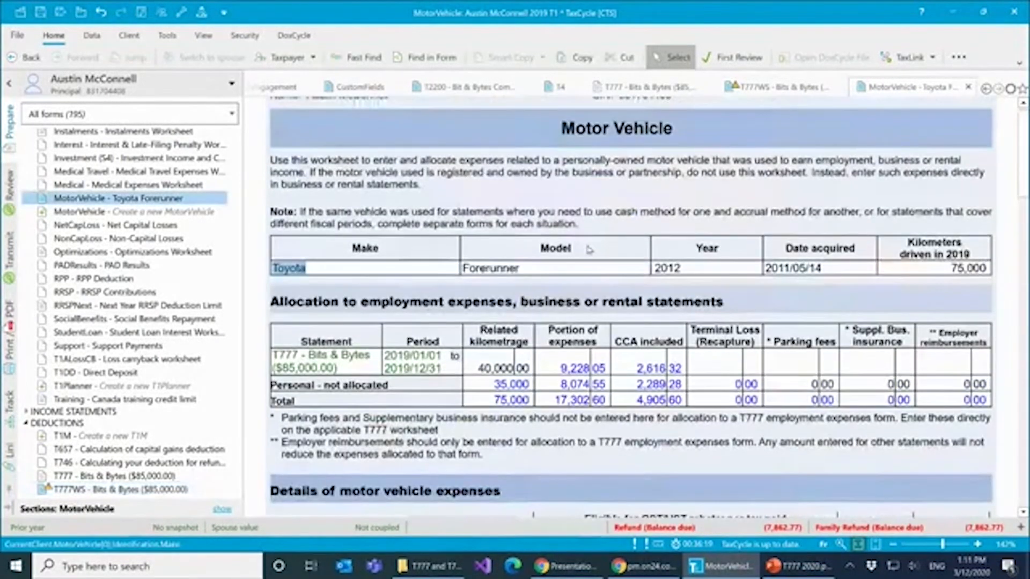
click(762, 89)
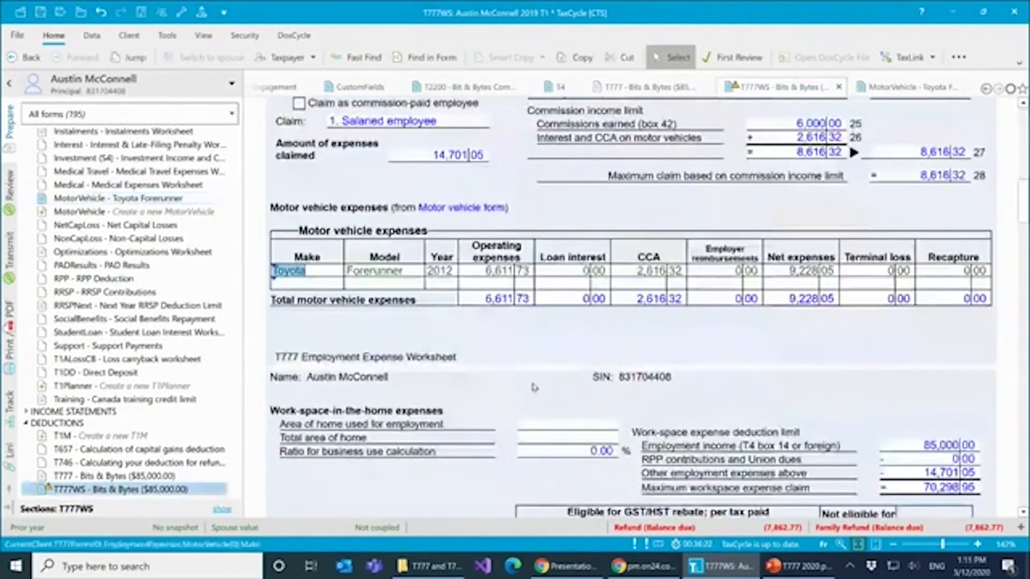
- In the work-space-in-the-home section, enter 2,000 as the area used for employment and 400 as the total area
scroll(530, 381, down, 5)
scroll(530, 382, down, 2)
scroll(530, 382, up, 1)
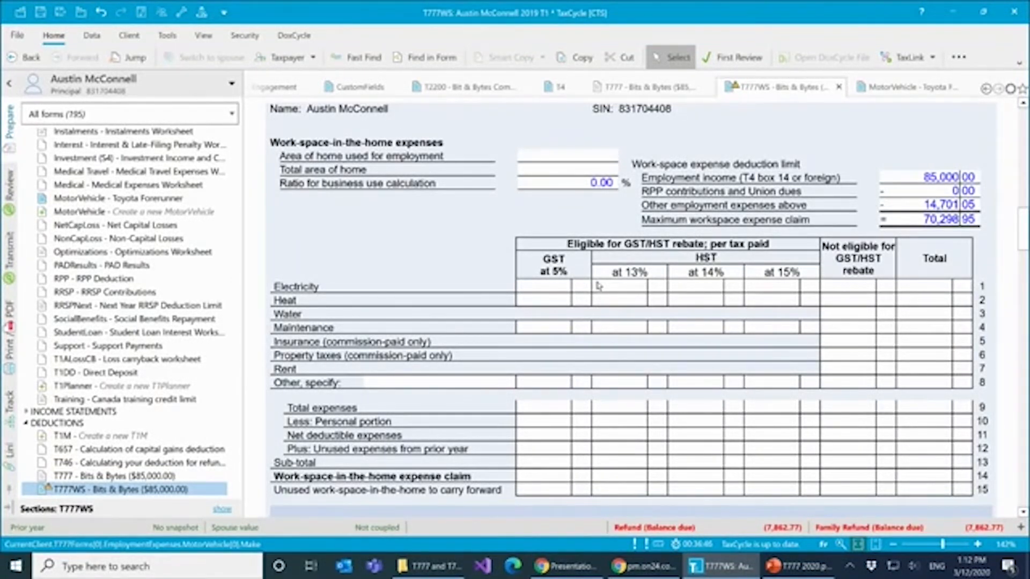
click(584, 160)
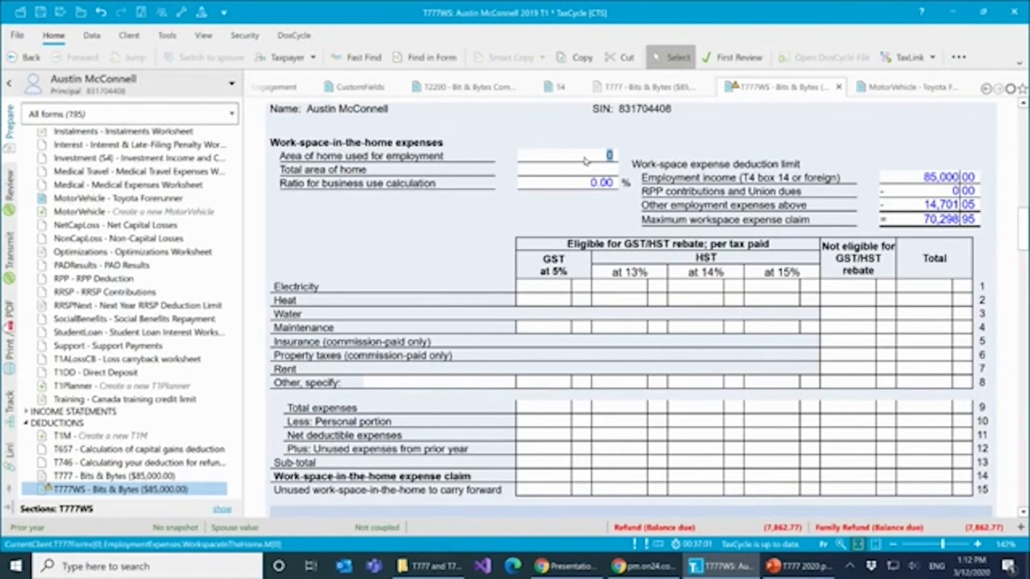
text(2000)
key(Tab)
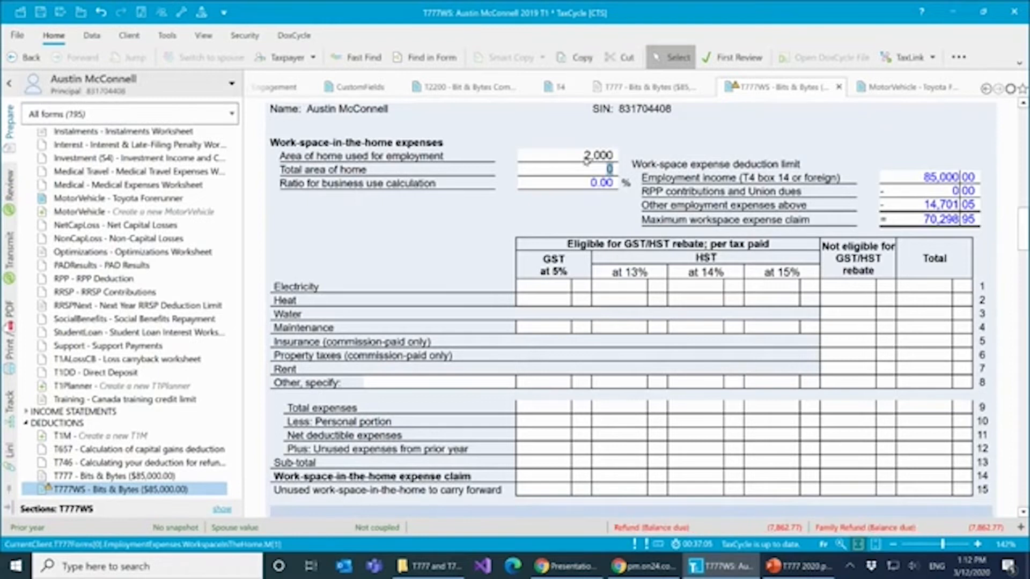
text(400)
key(Tab)
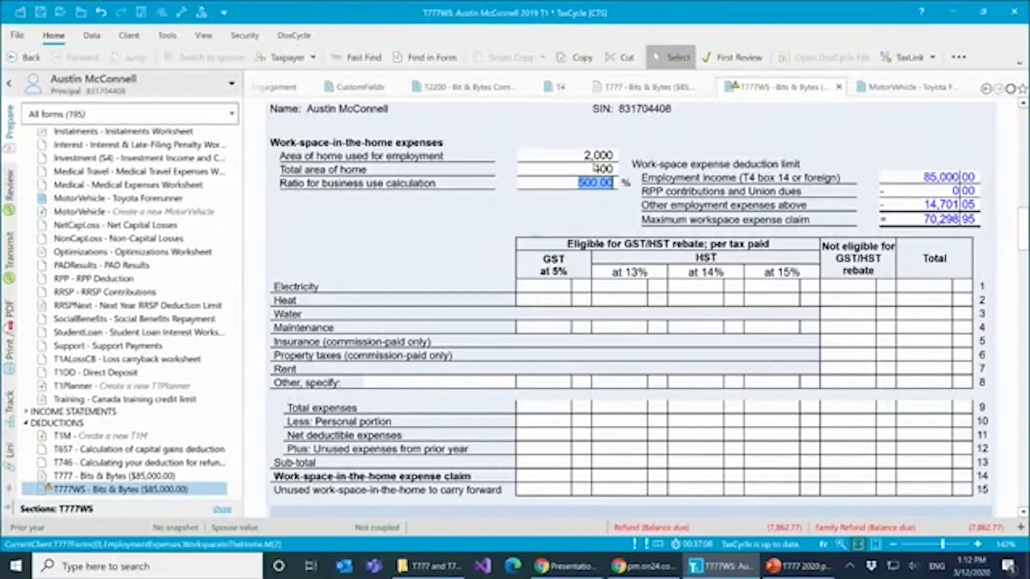
- Correct the home areas to 2,000 for the total area and 400 for the area used for employment
key(shift+Tab)
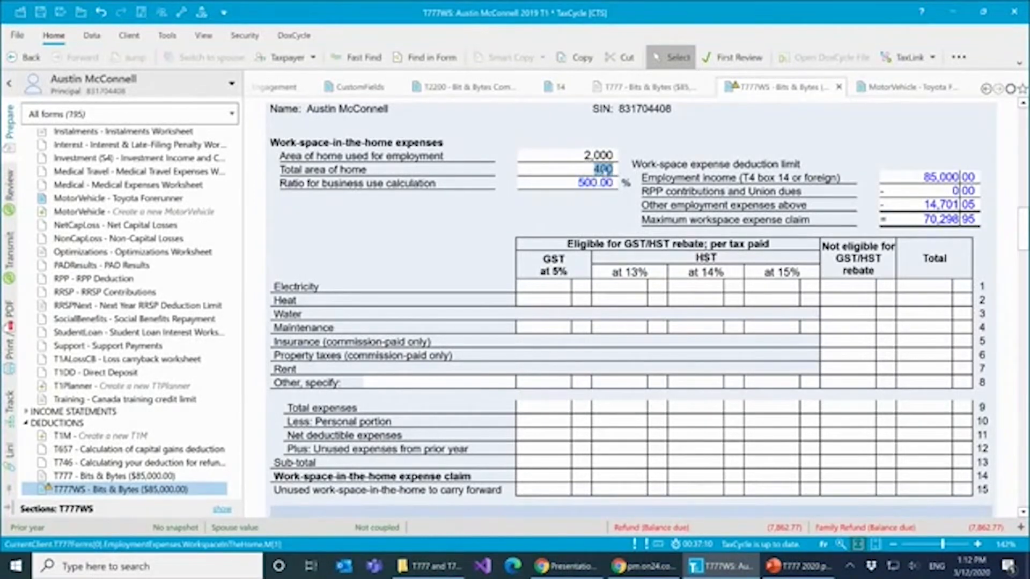
text(2,000)
click(609, 155)
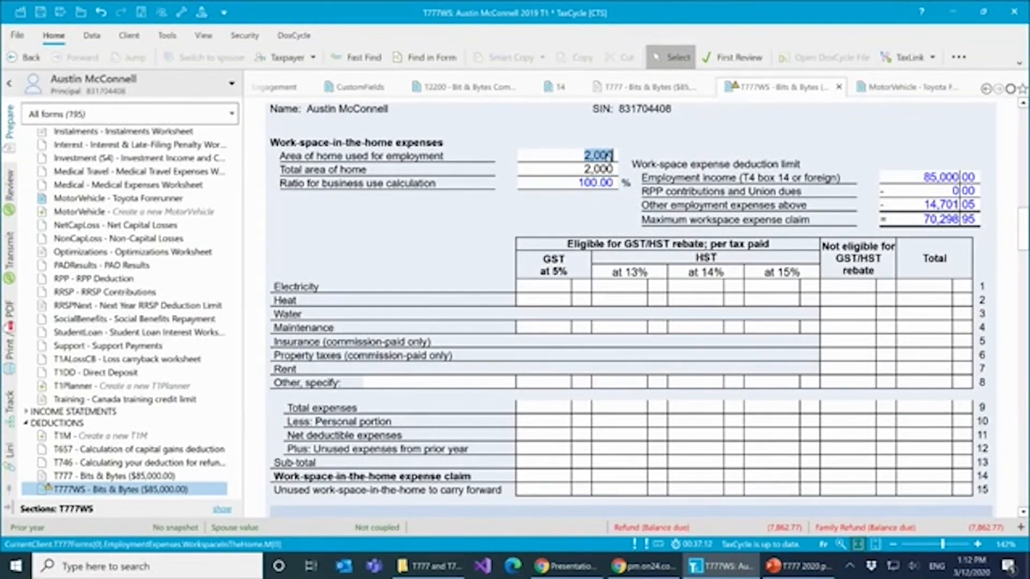
text(400)
key(Tab)
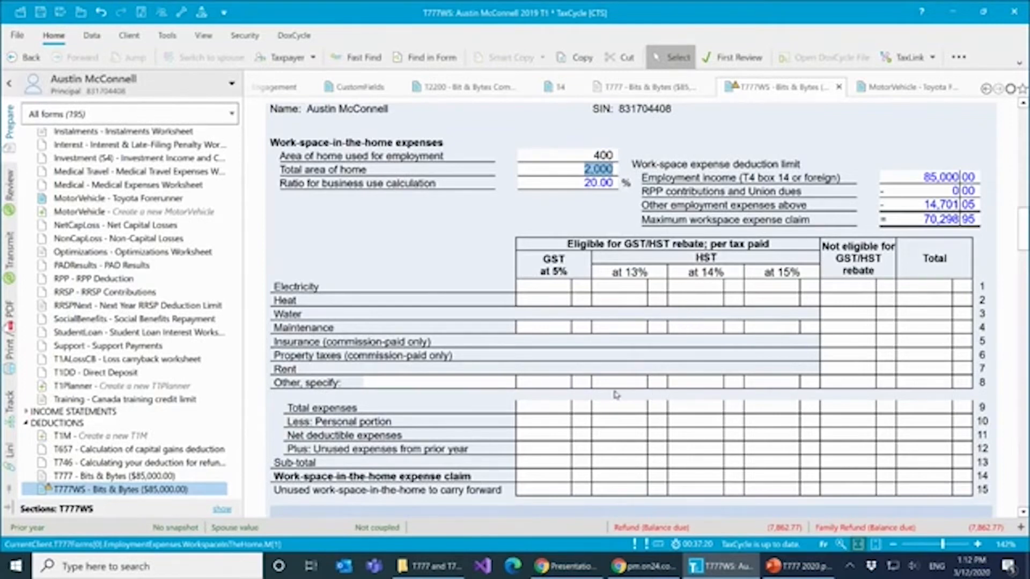
- Try entering 3,600 for work-space electricity under GST at 5%, and clear that amount again
scroll(588, 396, down, 1)
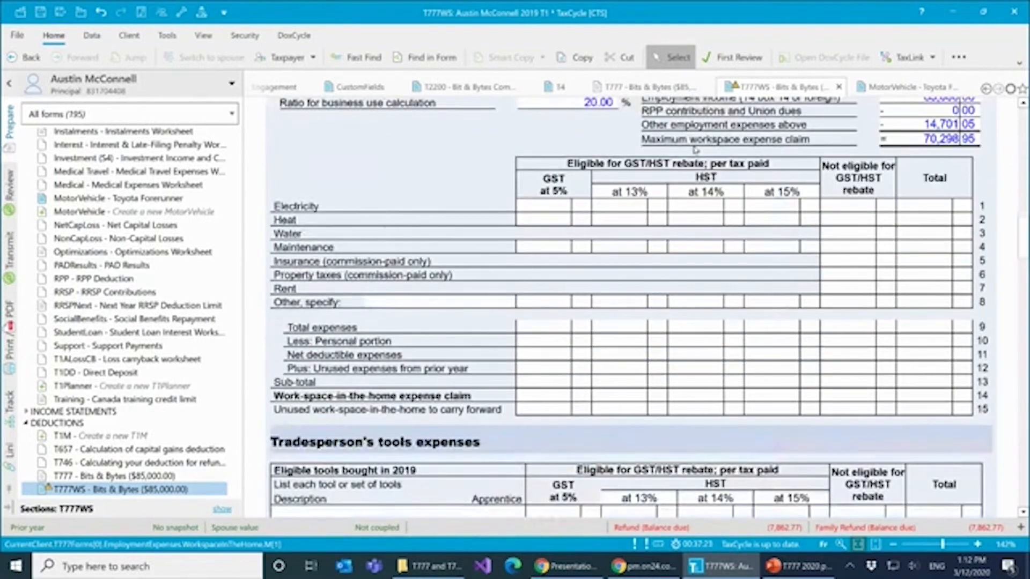
click(553, 207)
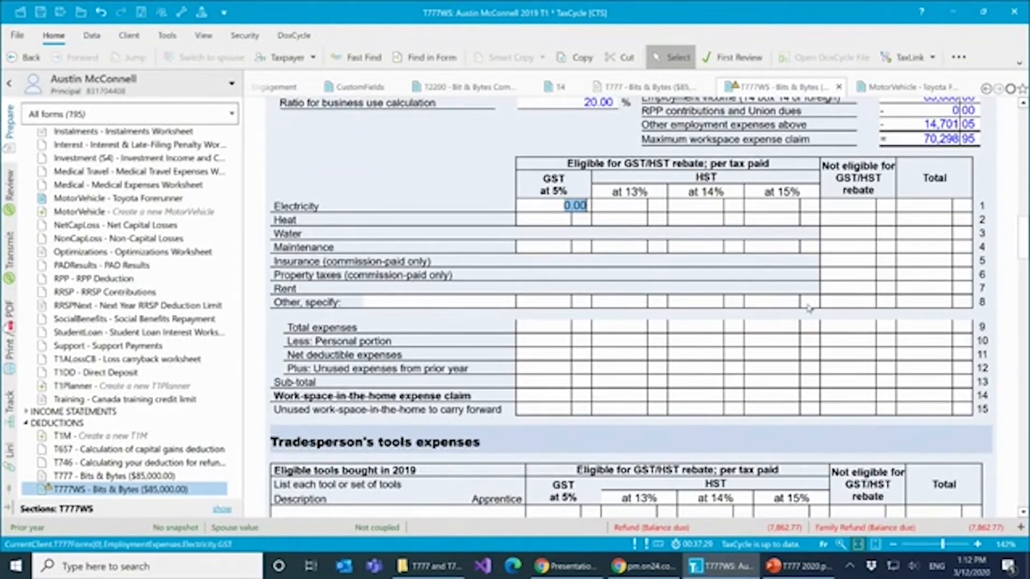
text(3600)
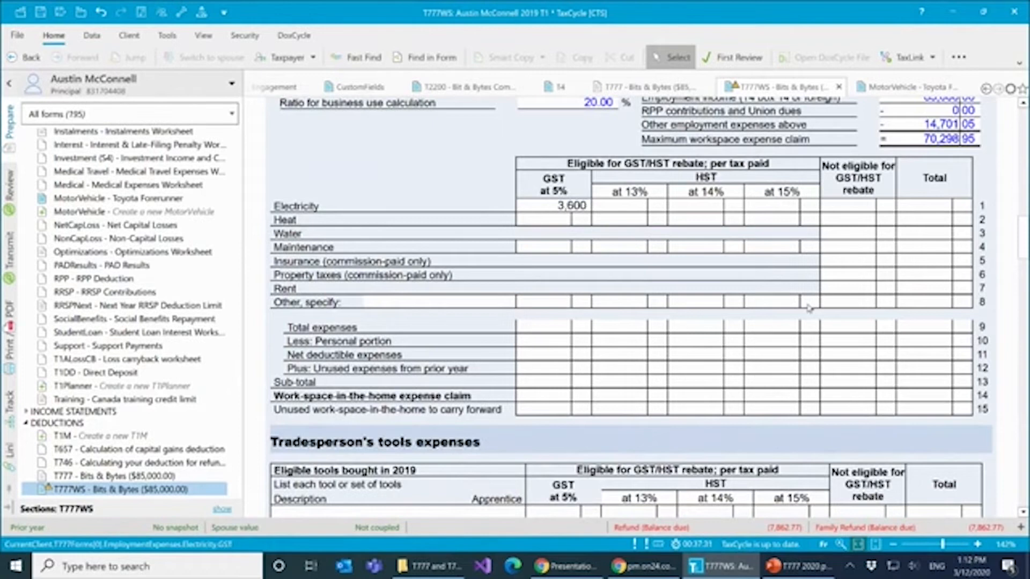
key(Tab)
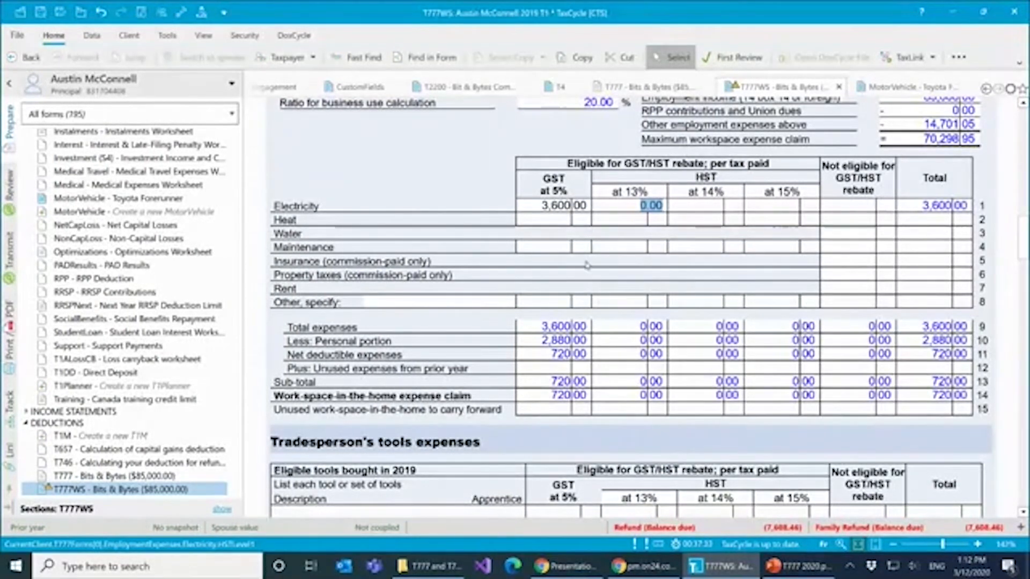
key(shift+Tab)
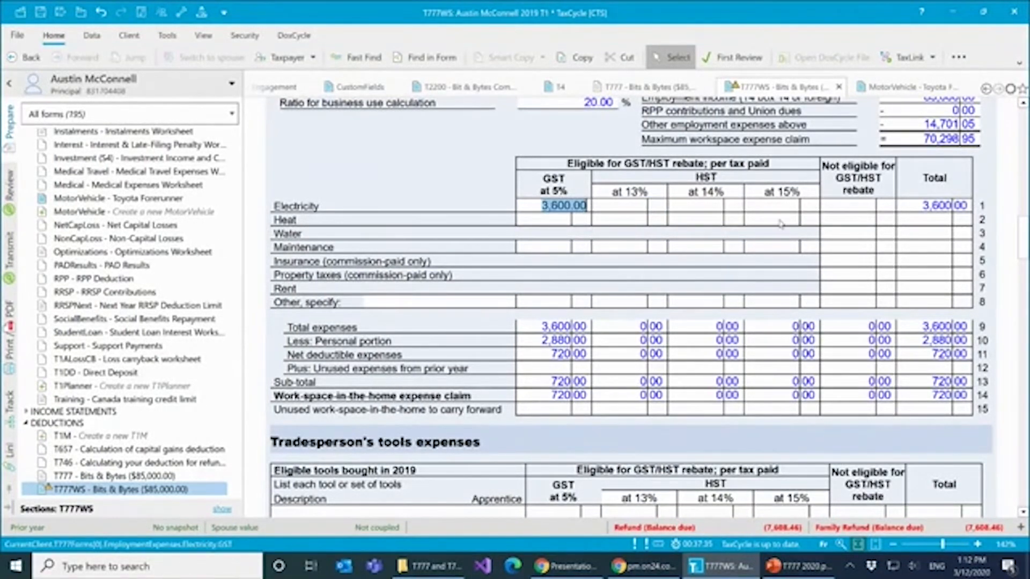
key(Delete)
- Enter 3,600 for electricity as not eligible for the GST/HST rebate and 2,500 for maintenance under GST at 5%
click(852, 208)
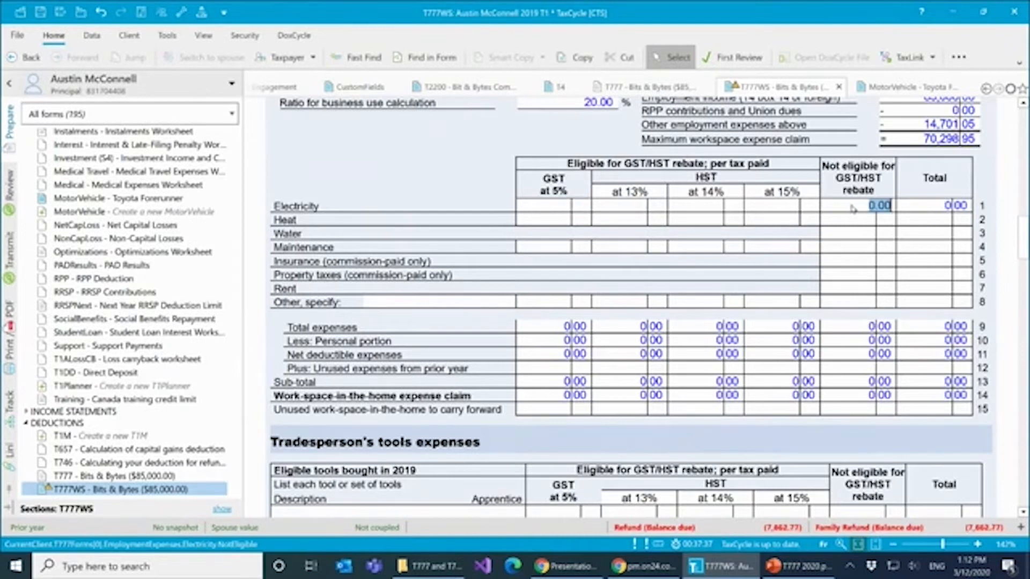
text(3600)
key(Tab)
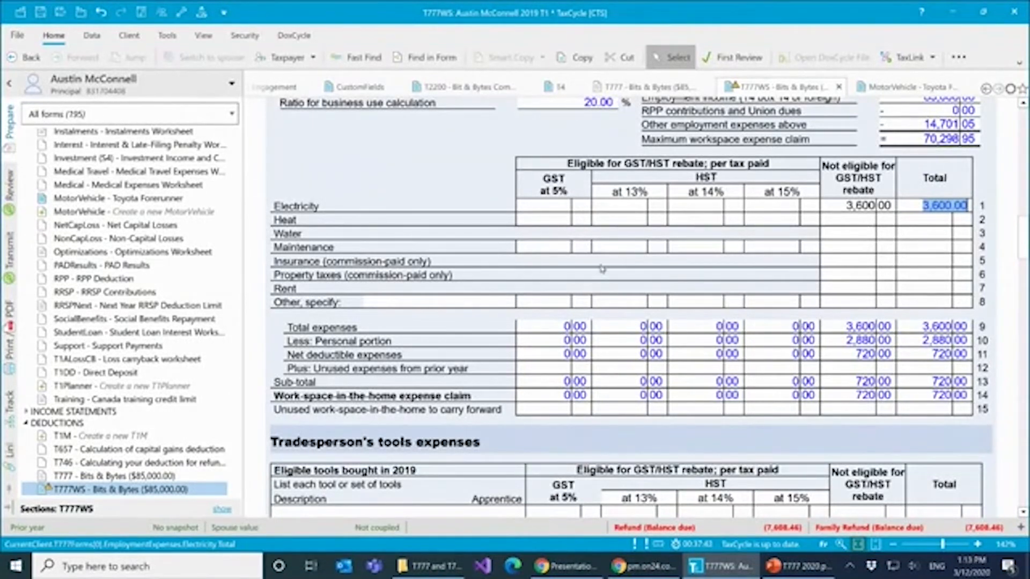
click(567, 248)
text(2)
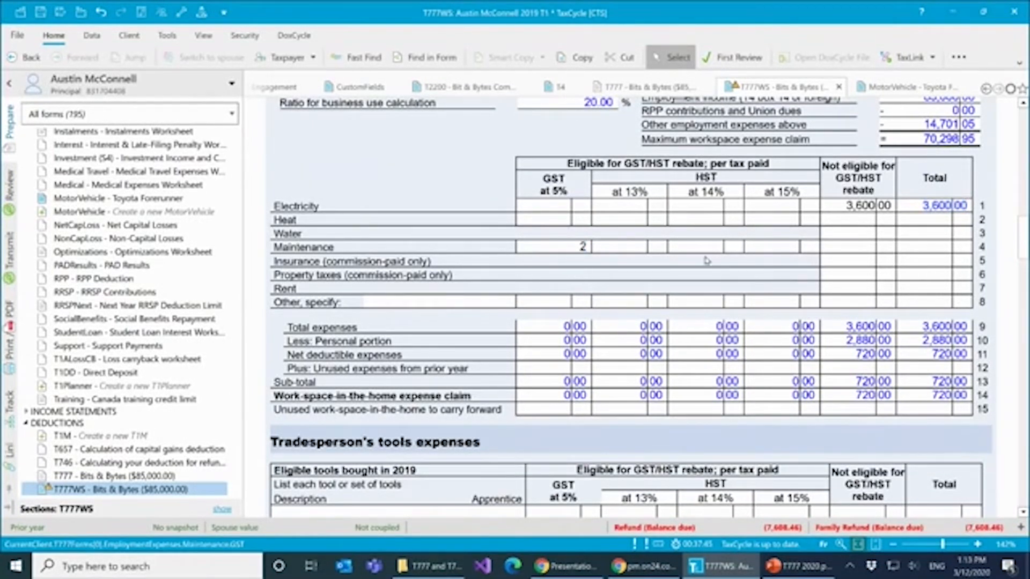
text(,500)
key(Tab)
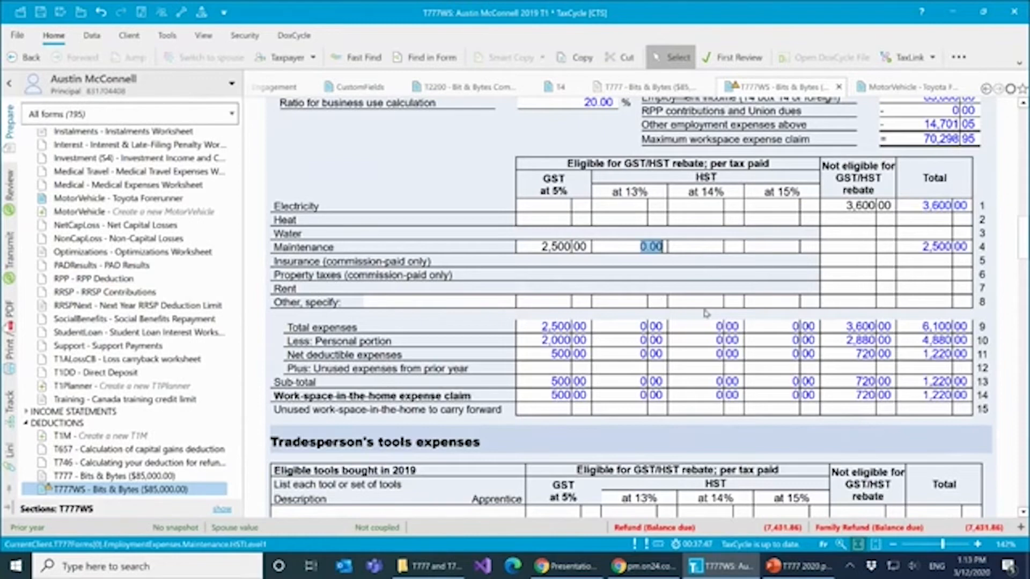
- Review the rent line, the work-space-in-the-home claim and the tradesperson's tools expenses section
click(855, 292)
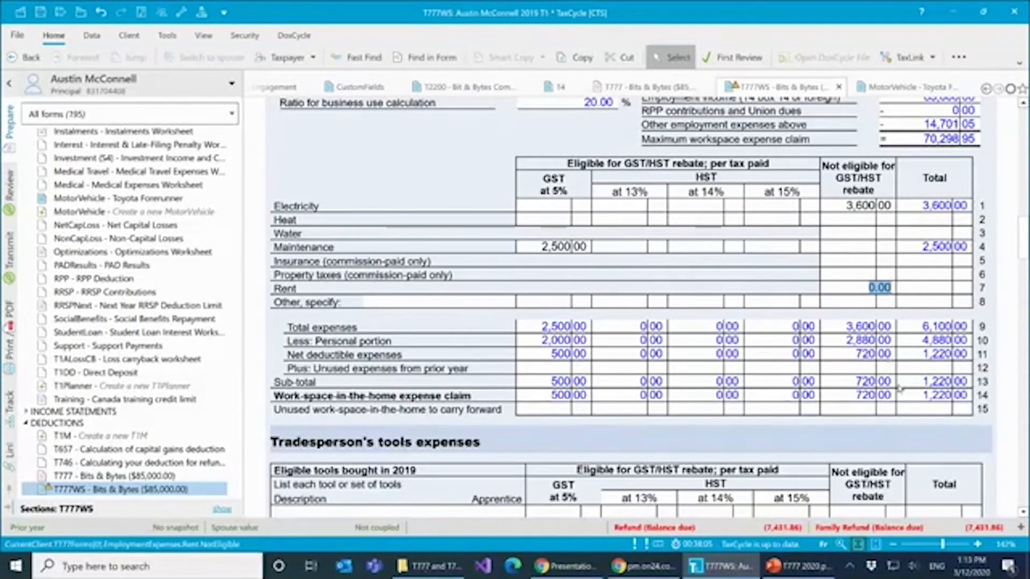
scroll(959, 380, up, 2)
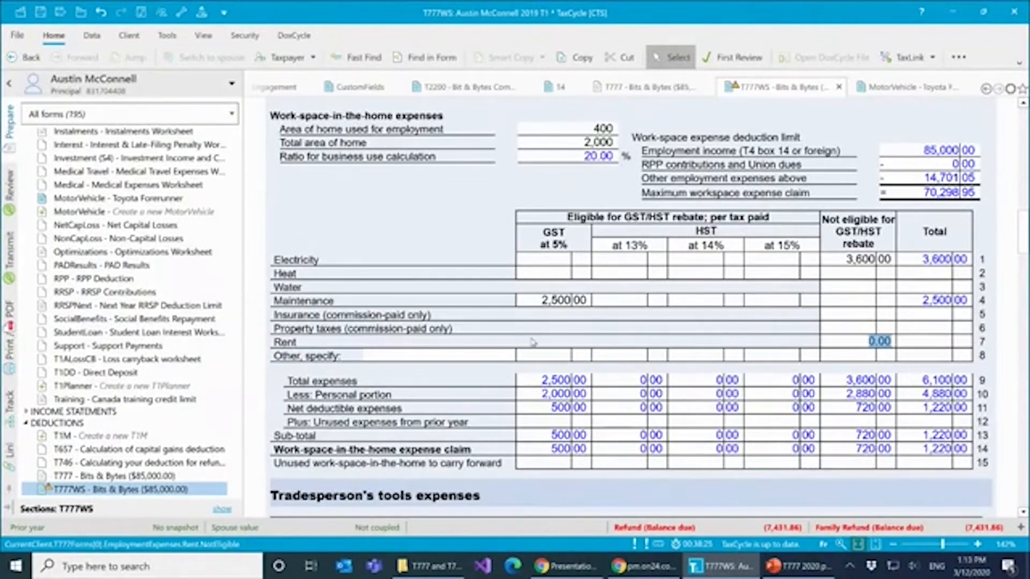
scroll(528, 327, down, 3)
scroll(528, 327, down, 3)
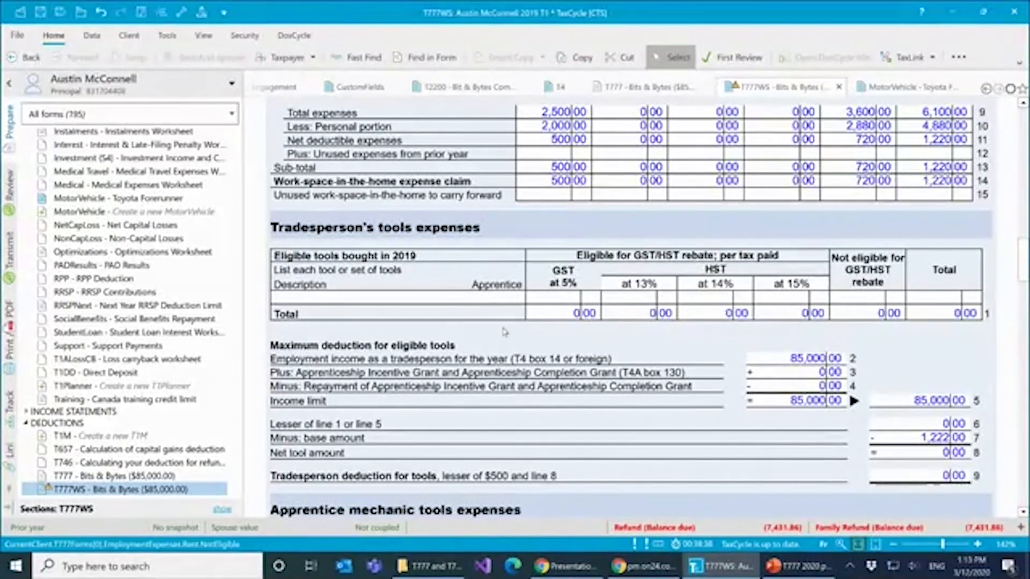
mouse_move(519, 301)
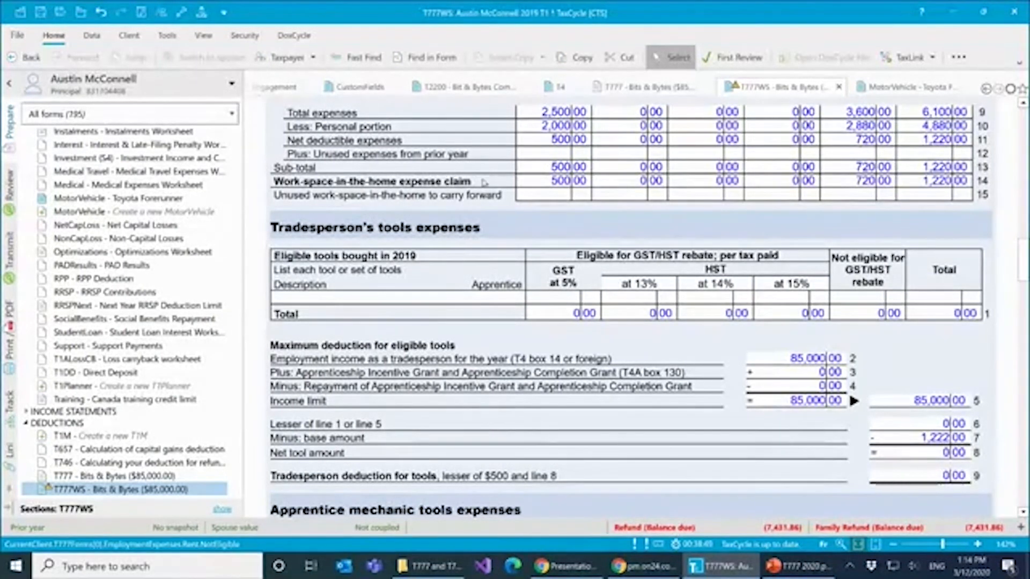
- Open the T4A slip, locate the box 130 Apprenticeship Completion grant amount, and return to the T777WS worksheet
click(633, 89)
key(F4)
text(t4a)
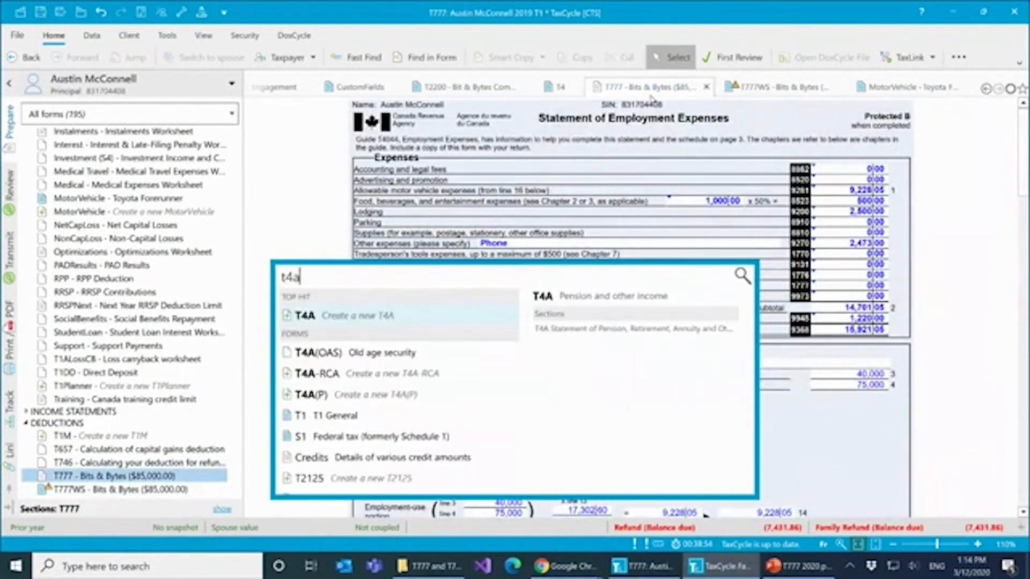
key(Return)
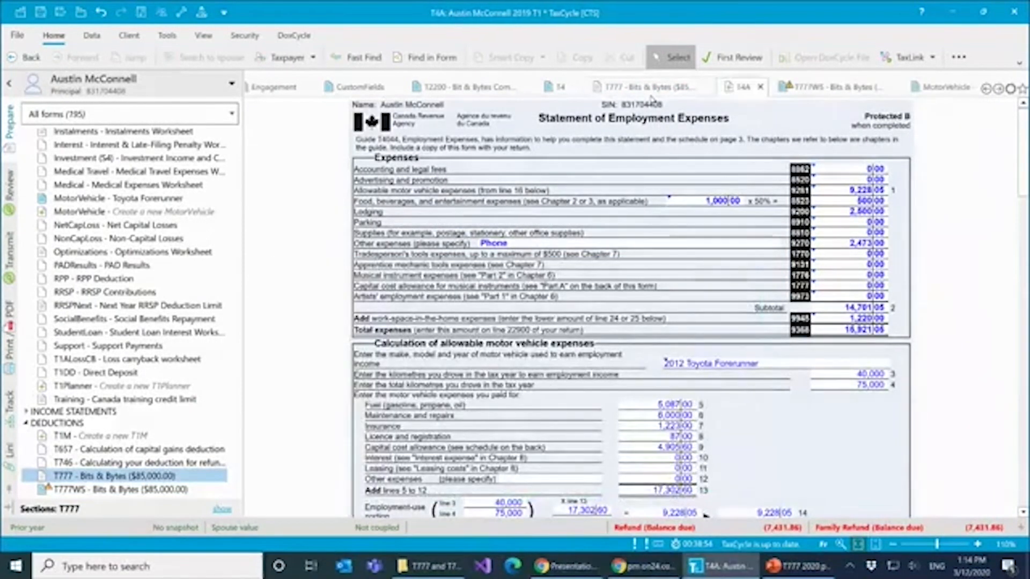
scroll(720, 382, down, 8)
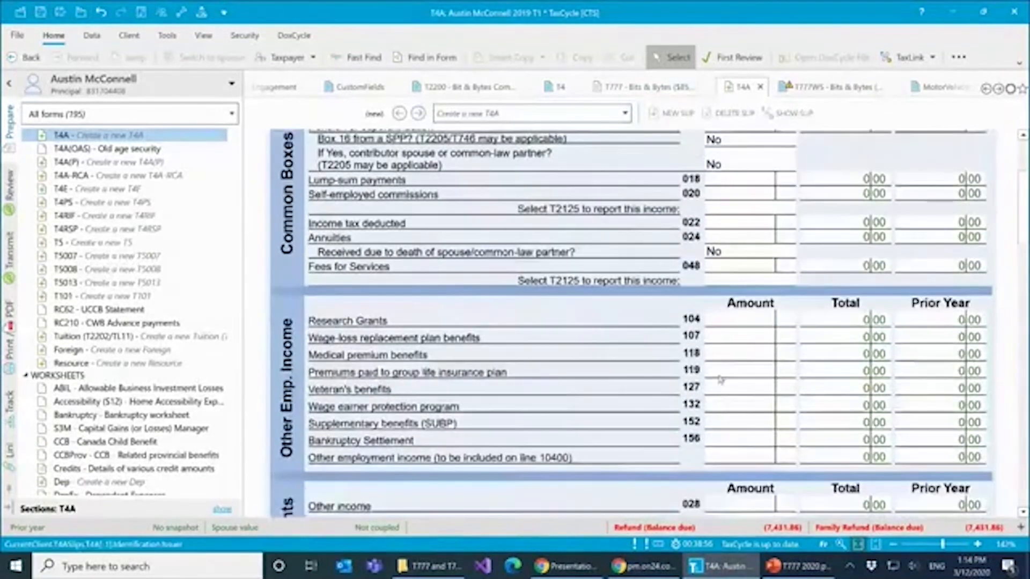
scroll(720, 380, down, 3)
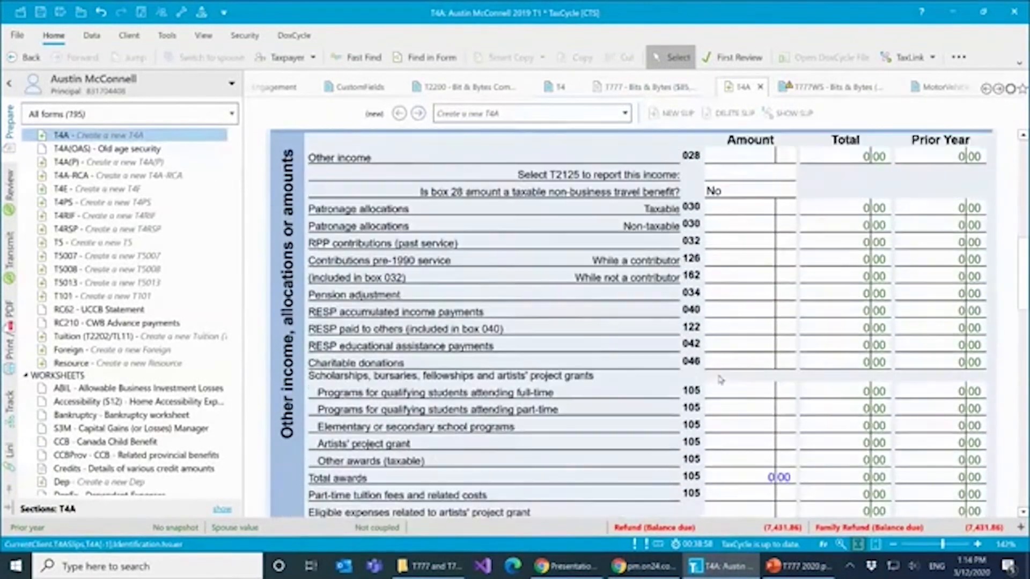
scroll(720, 380, down, 15)
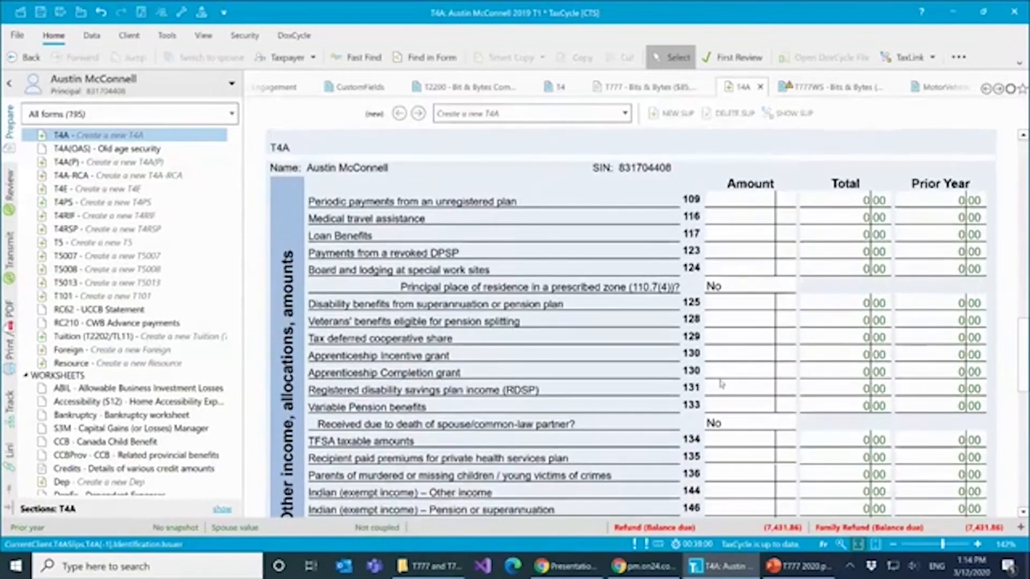
click(721, 374)
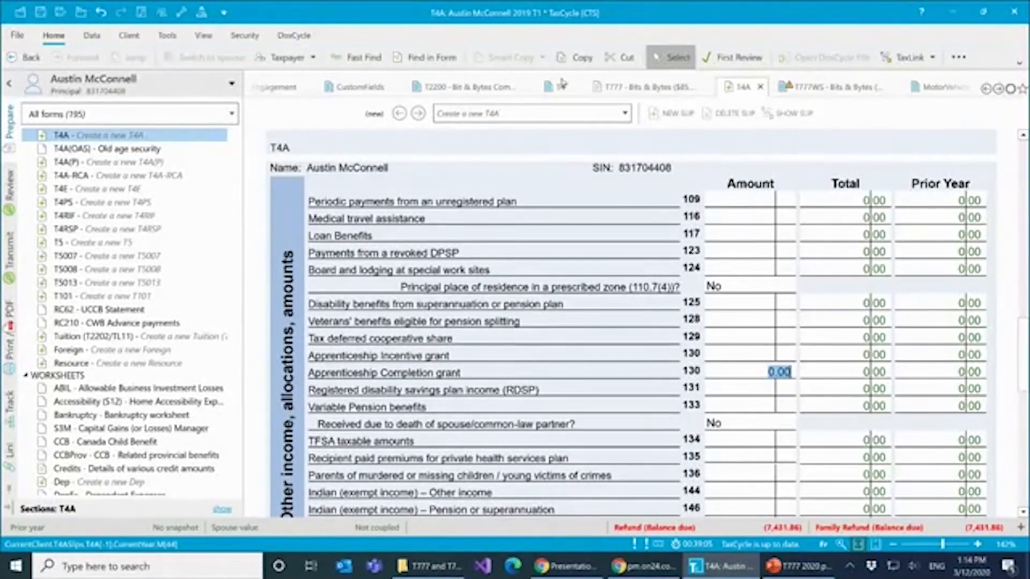
click(848, 92)
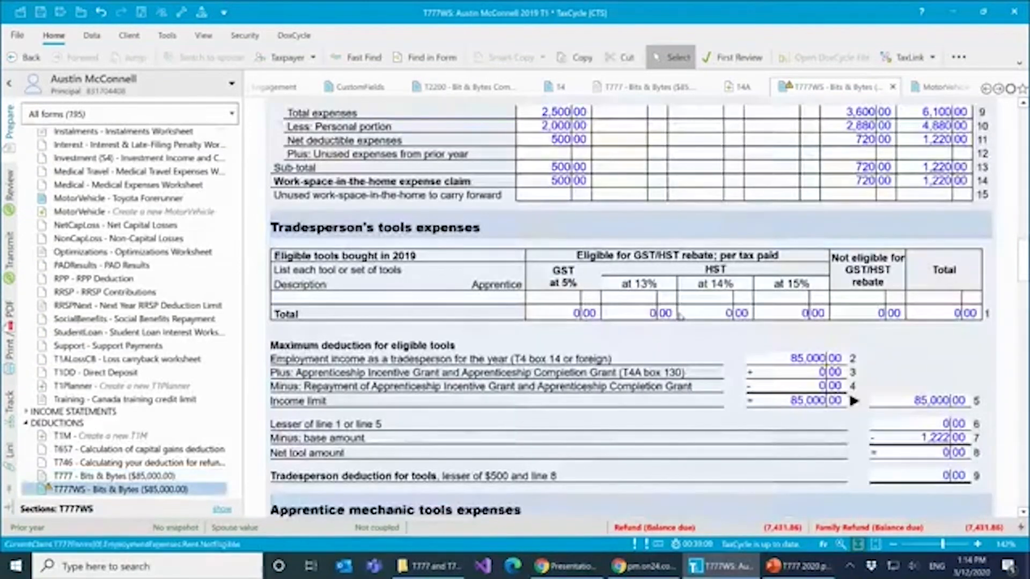
- Review the apprentice mechanic tools expenses section, including the line for the applicable portion of employment income as an eligible apprentice
scroll(606, 301, down, 3)
scroll(606, 302, down, 3)
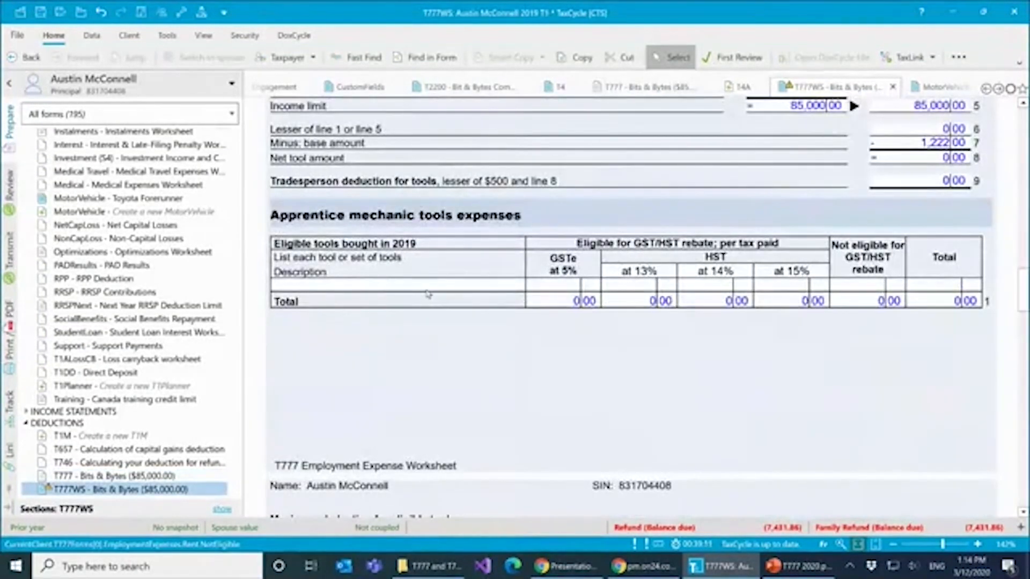
scroll(443, 297, down, 4)
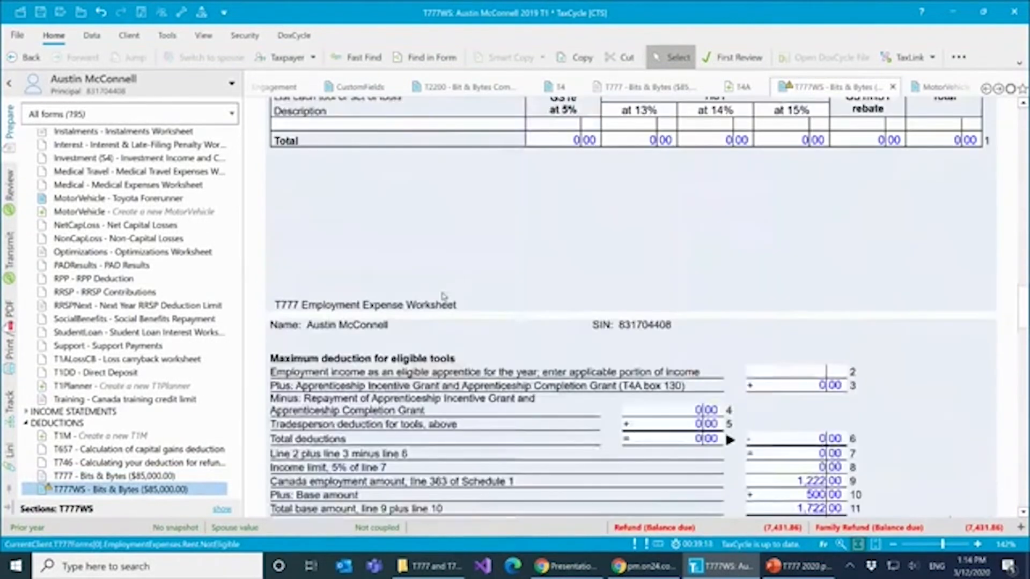
click(816, 349)
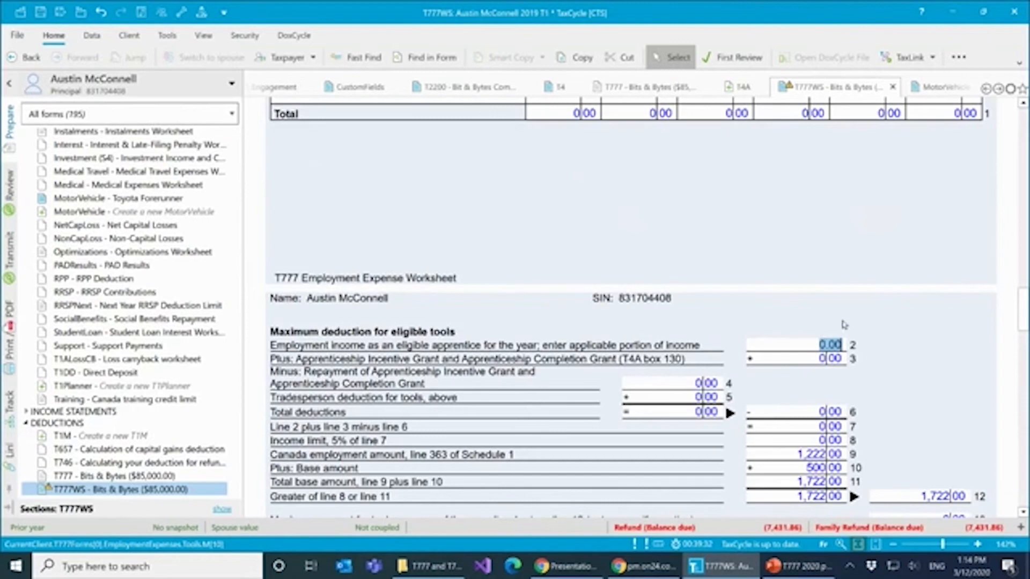
scroll(839, 323, up, 3)
scroll(838, 323, down, 3)
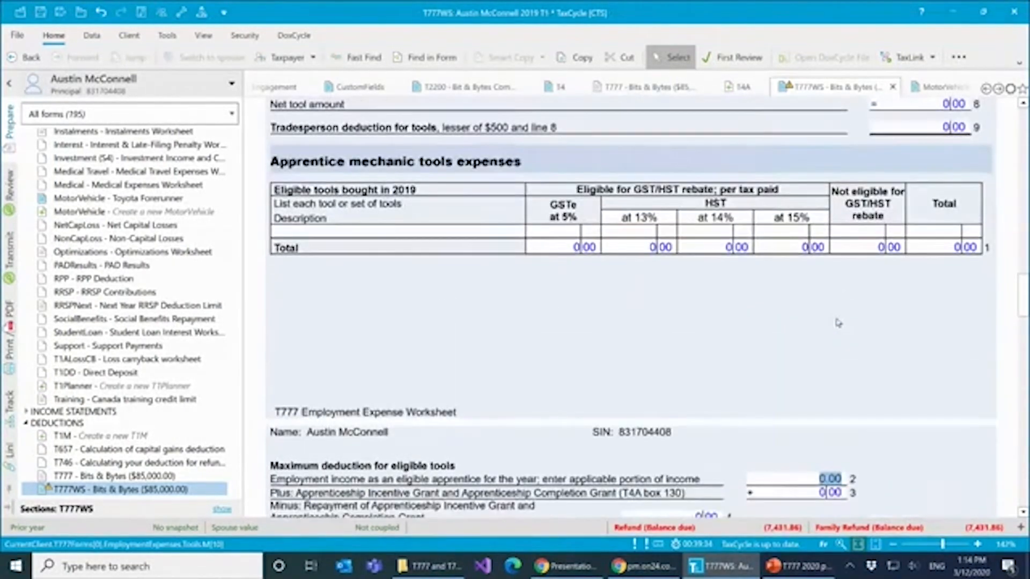
scroll(838, 323, down, 3)
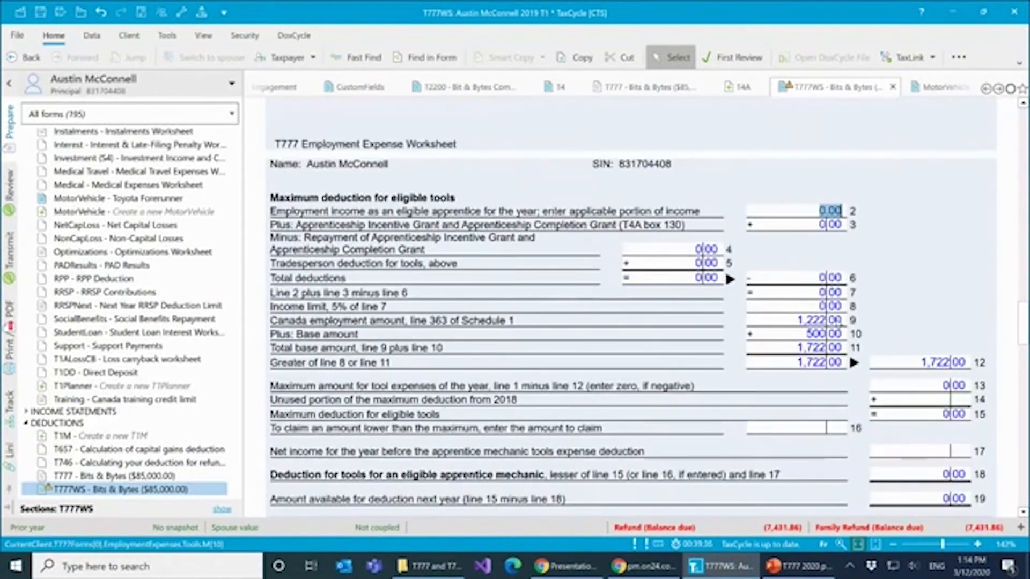
- Review the disposition of tools, employed artists and forestry workers sections of the employment expenses worksheet
scroll(838, 321, down, 2)
scroll(838, 322, down, 3)
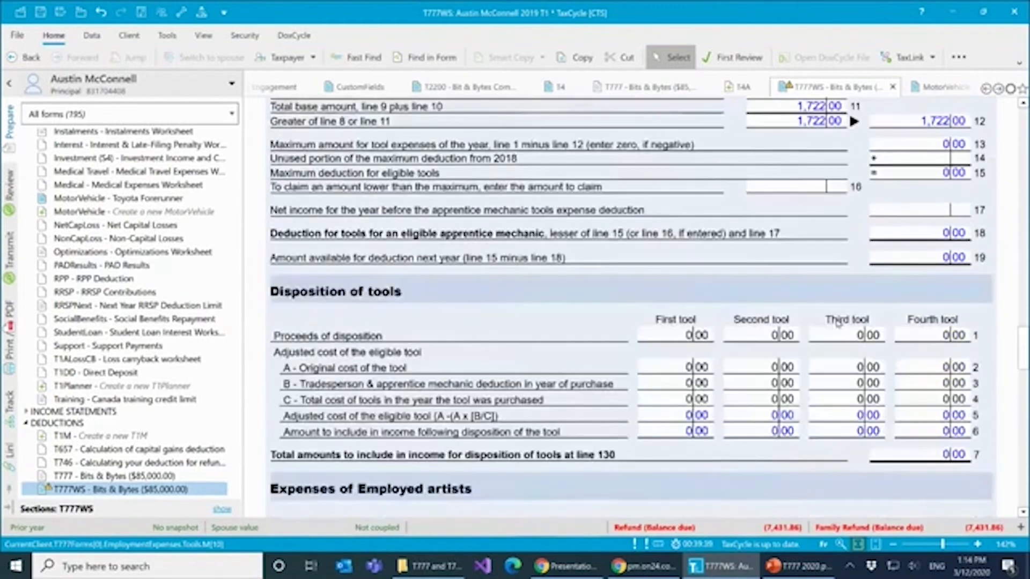
scroll(838, 322, down, 3)
scroll(582, 239, down, 5)
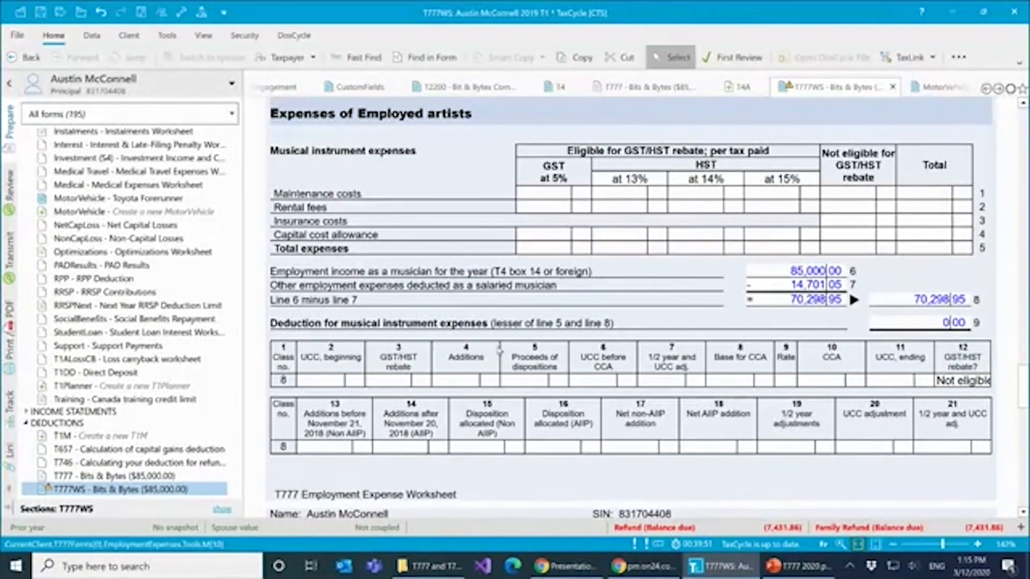
scroll(500, 351, down, 15)
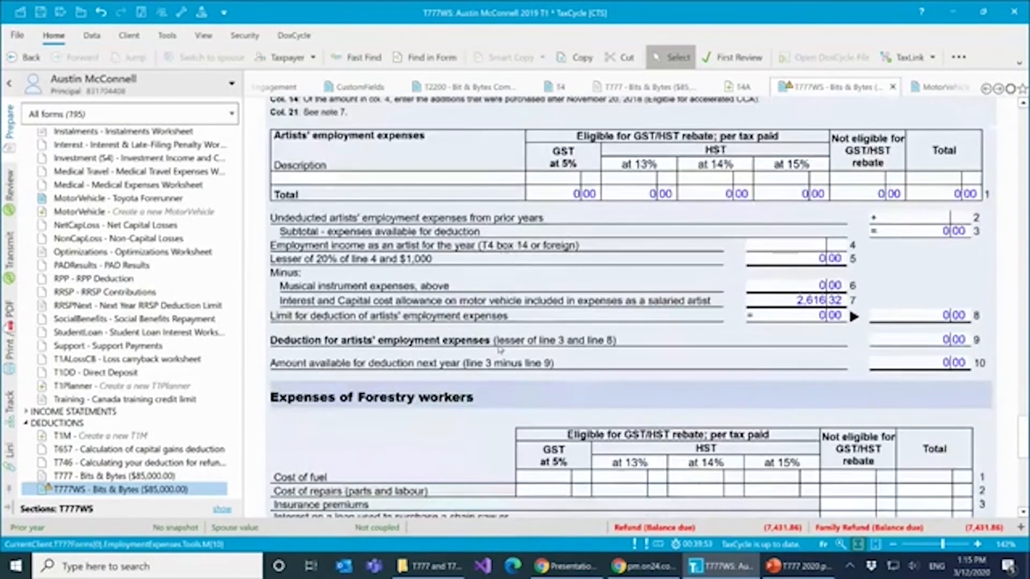
scroll(500, 349, down, 3)
scroll(500, 350, down, 5)
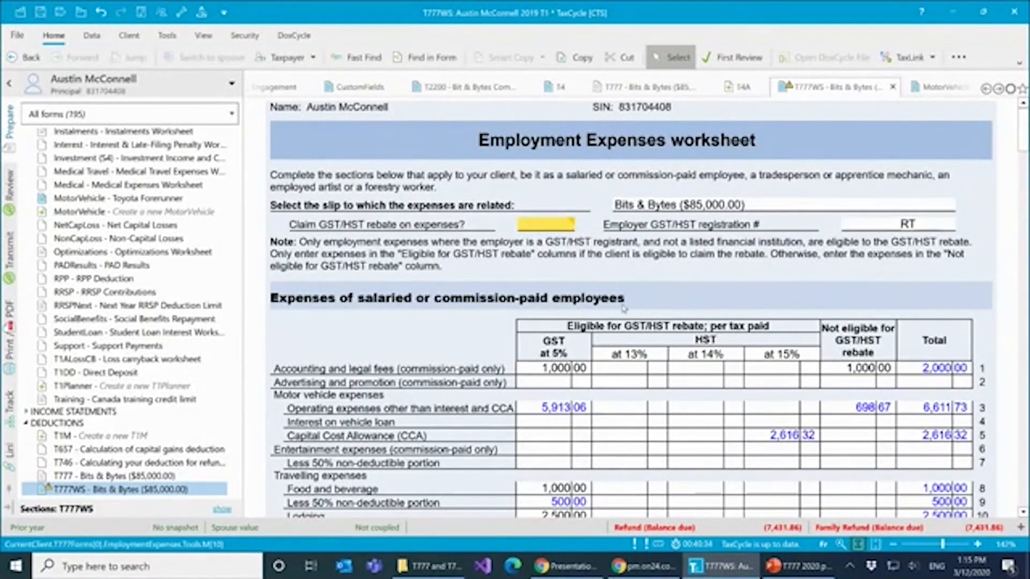
- Set the GST/HST rebate claim on expenses to Yes and select the employer GST/HST registration number field
mouse_move(568, 226)
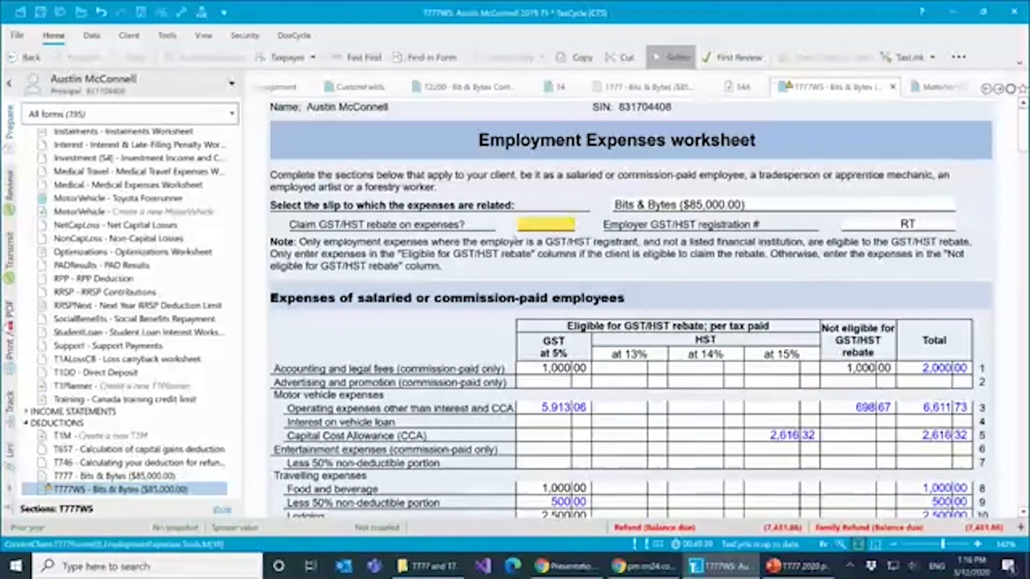
click(568, 225)
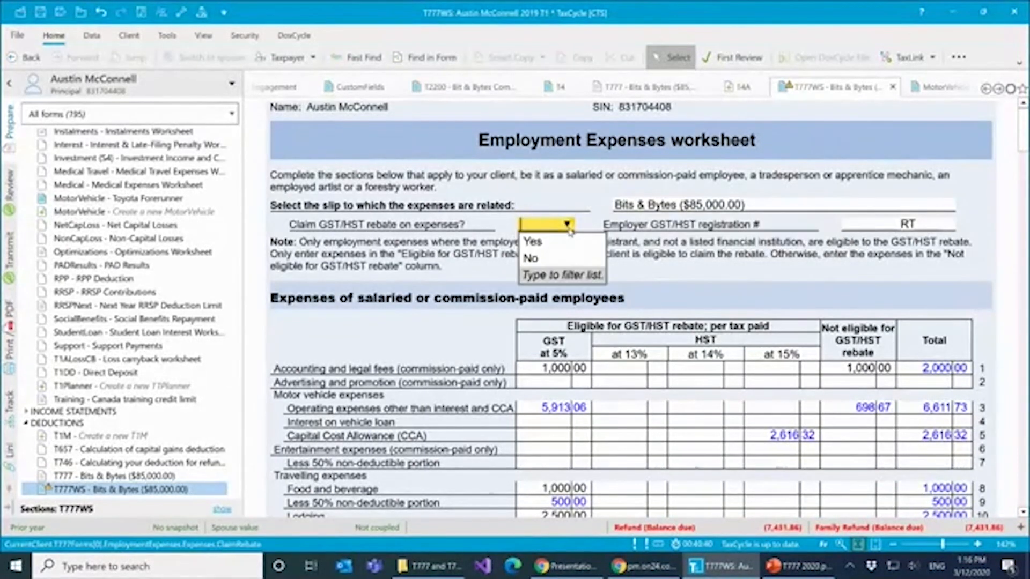
click(544, 244)
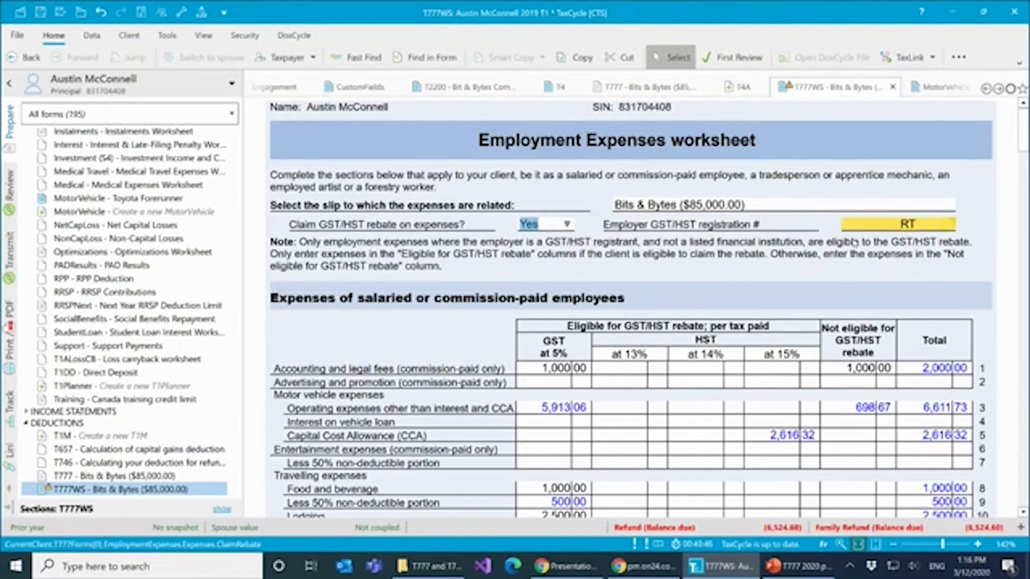
click(914, 236)
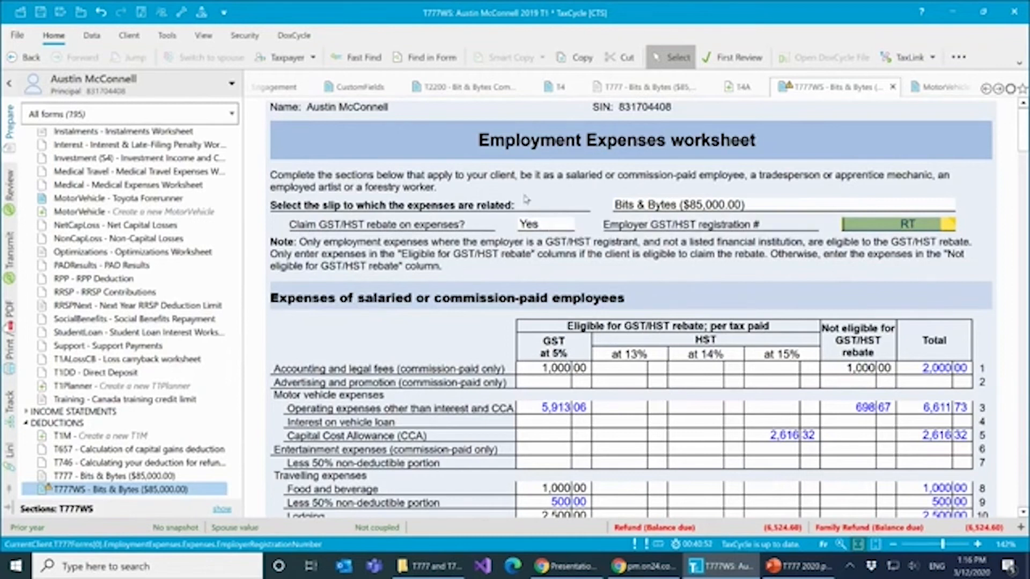
- Find and open the GST370 form and review its identification and rebate calculation parts
key(F4)
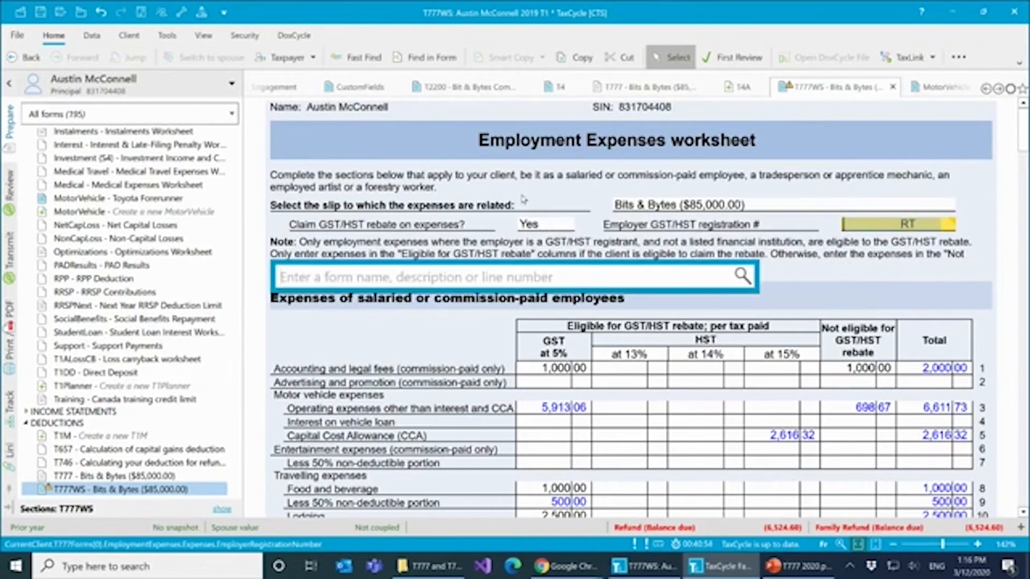
text(gst37)
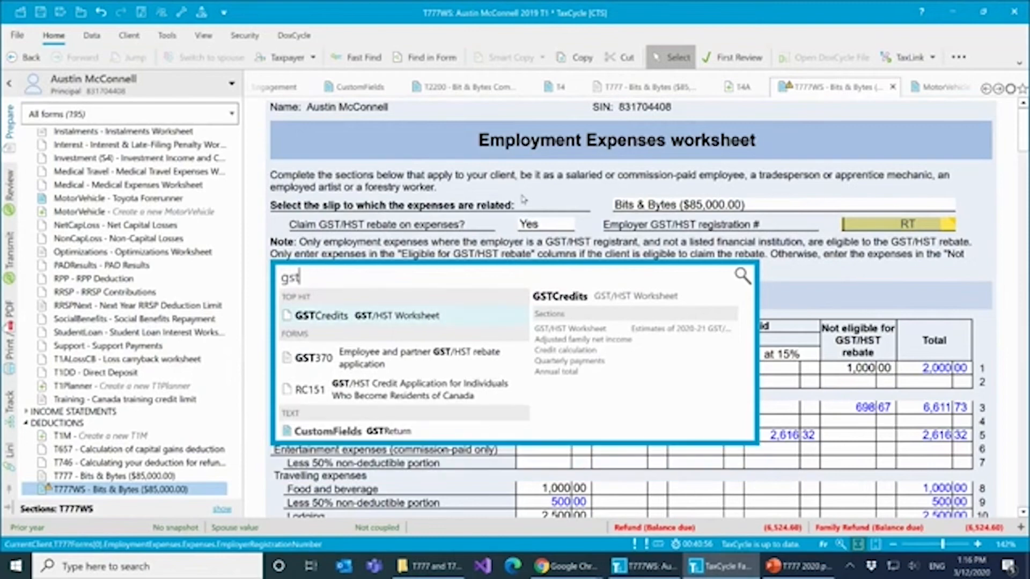
text(0)
key(Return)
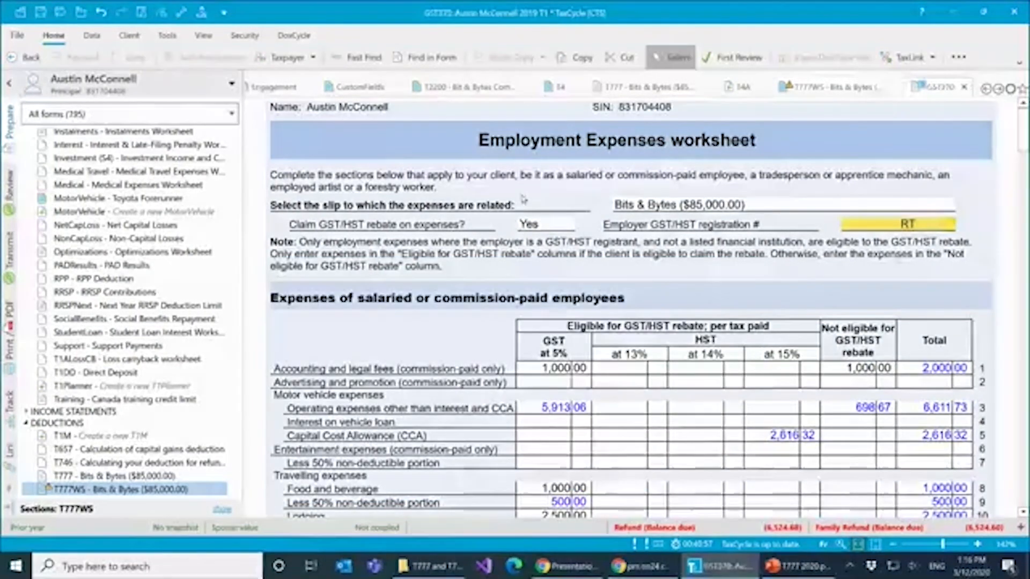
scroll(904, 386, down, 7)
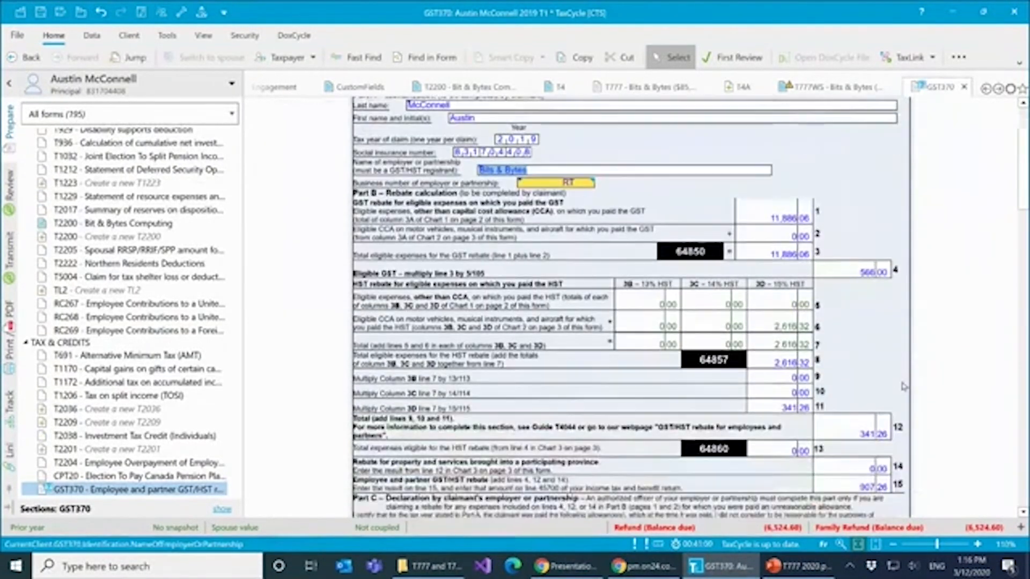
scroll(904, 386, down, 3)
scroll(902, 381, up, 10)
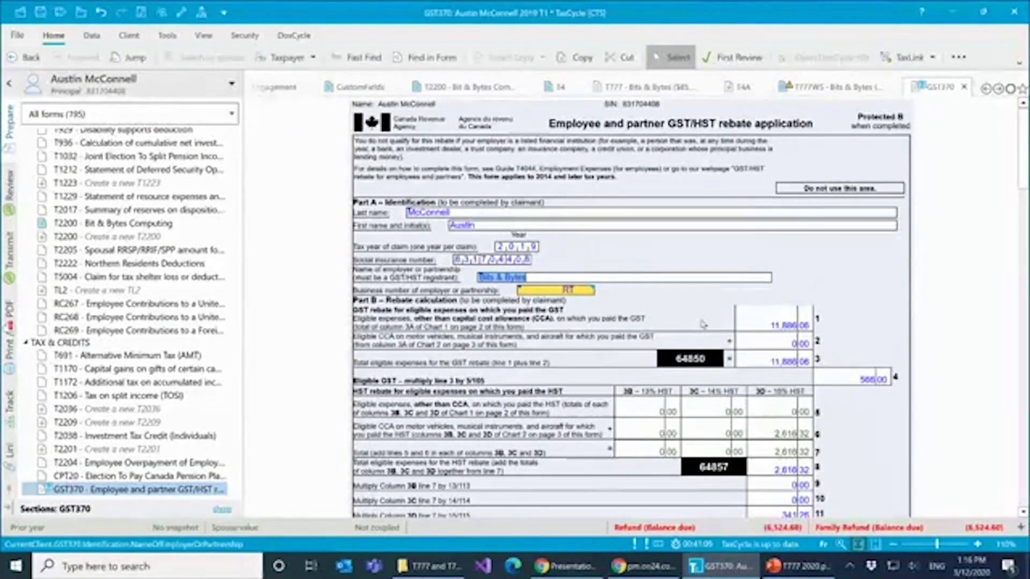
- Enter 450 for union dues in box 44 of the Bits & Bytes T4 slip
click(560, 89)
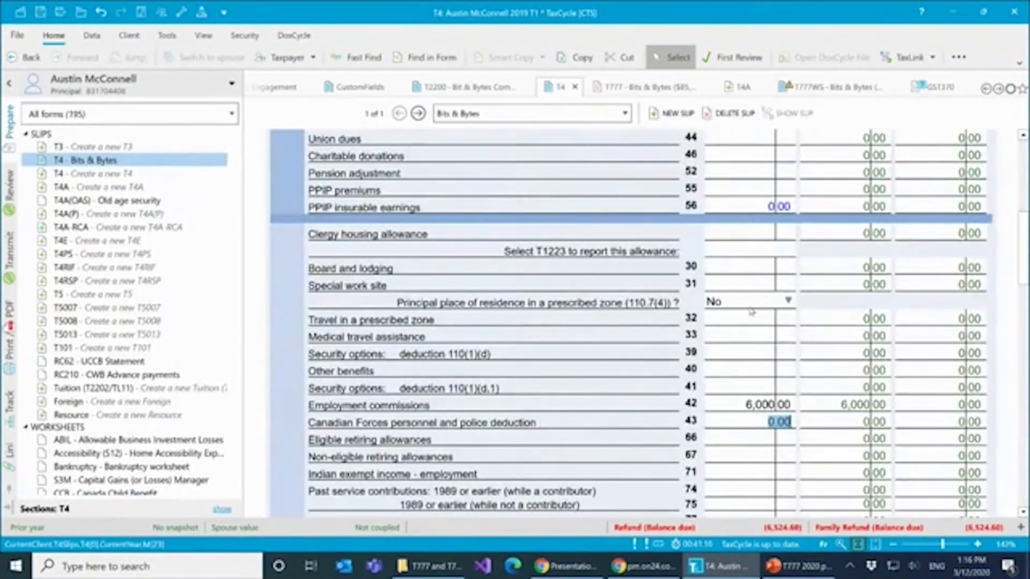
scroll(752, 306, up, 1)
click(752, 192)
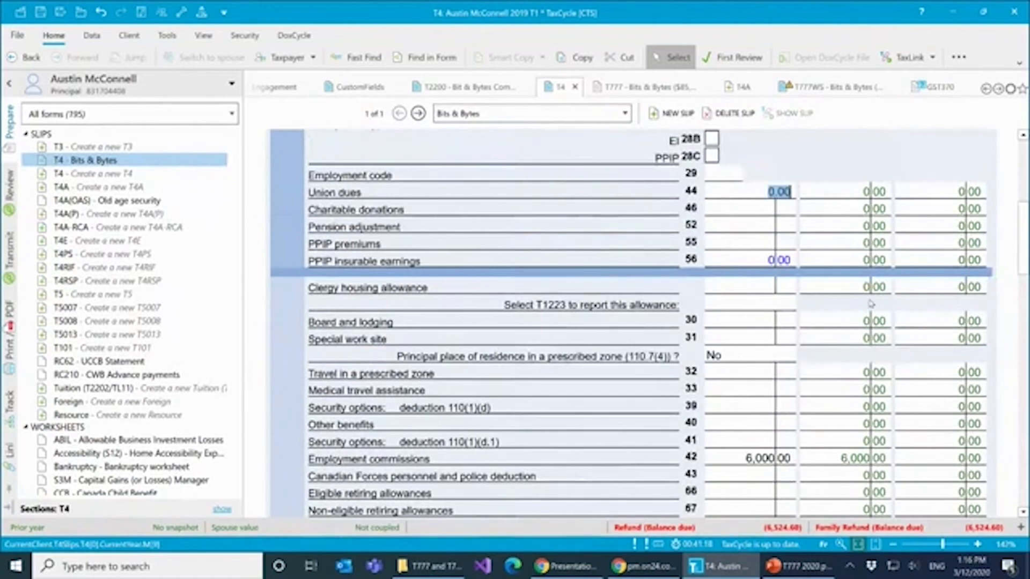
text(450)
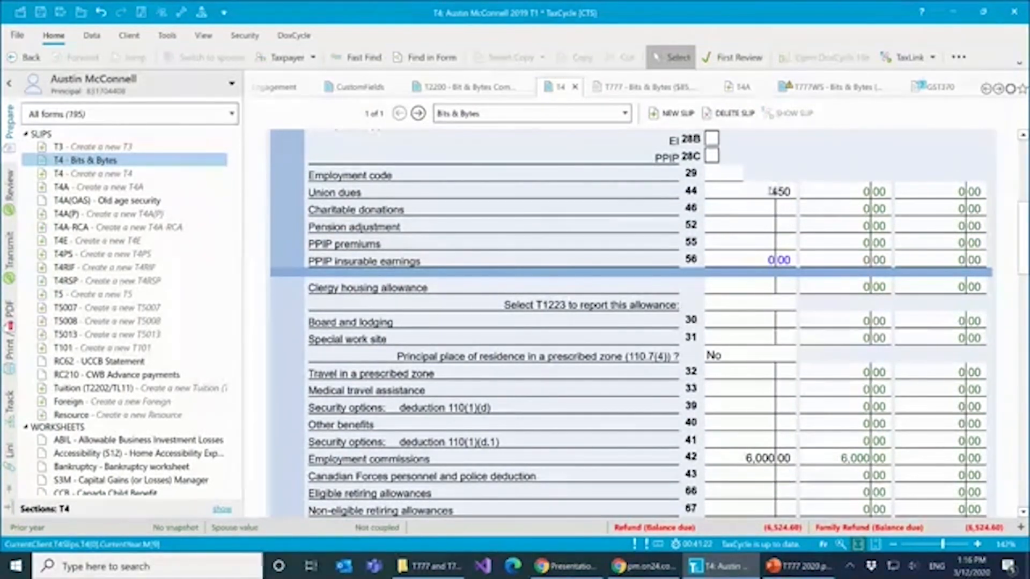
key(Tab)
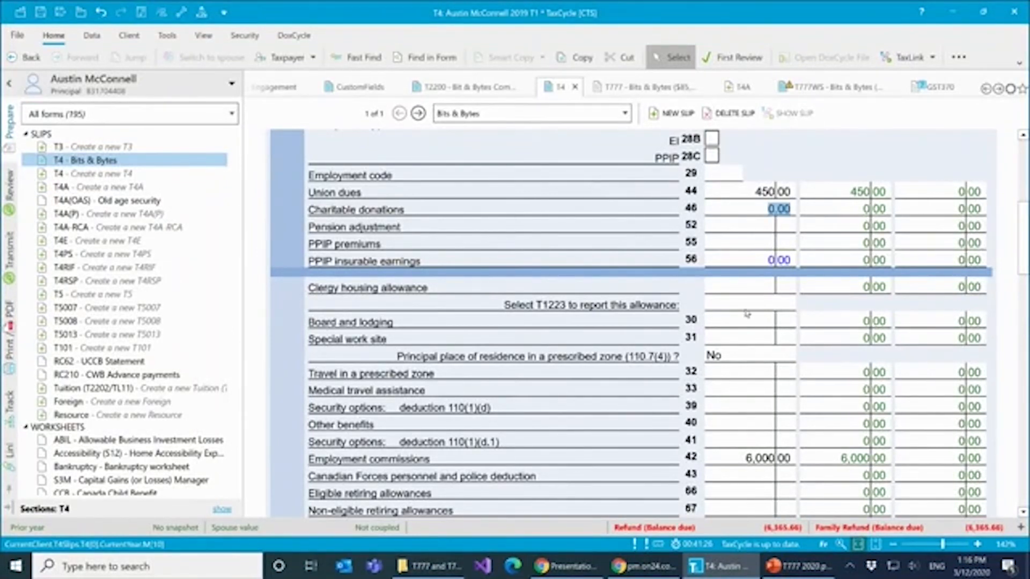
- Open the Details of various deductions worksheet and check the rebate eligibility checkbox for trade union membership dues on line 21200
key(F3)
text(deductio)
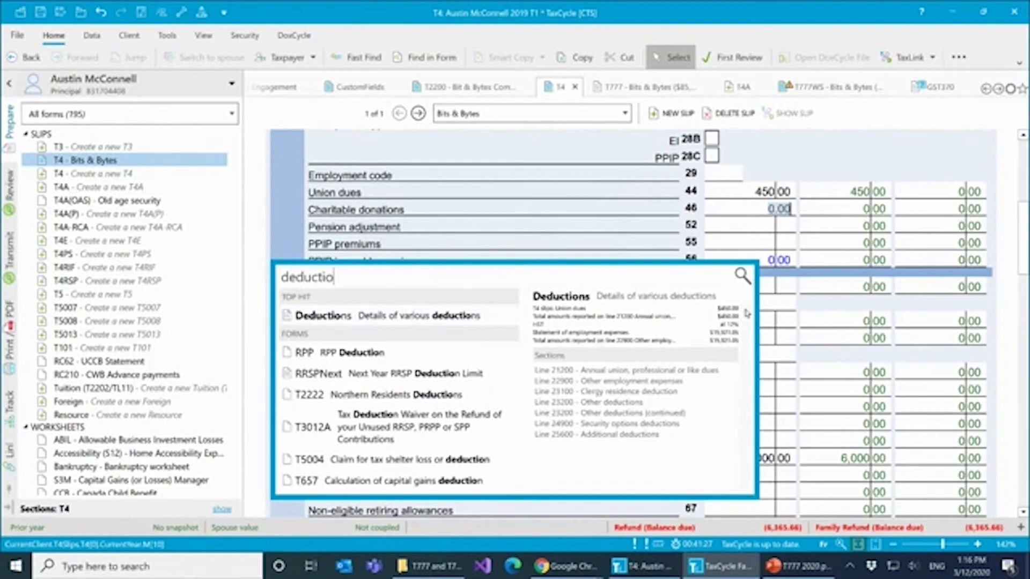
key(Return)
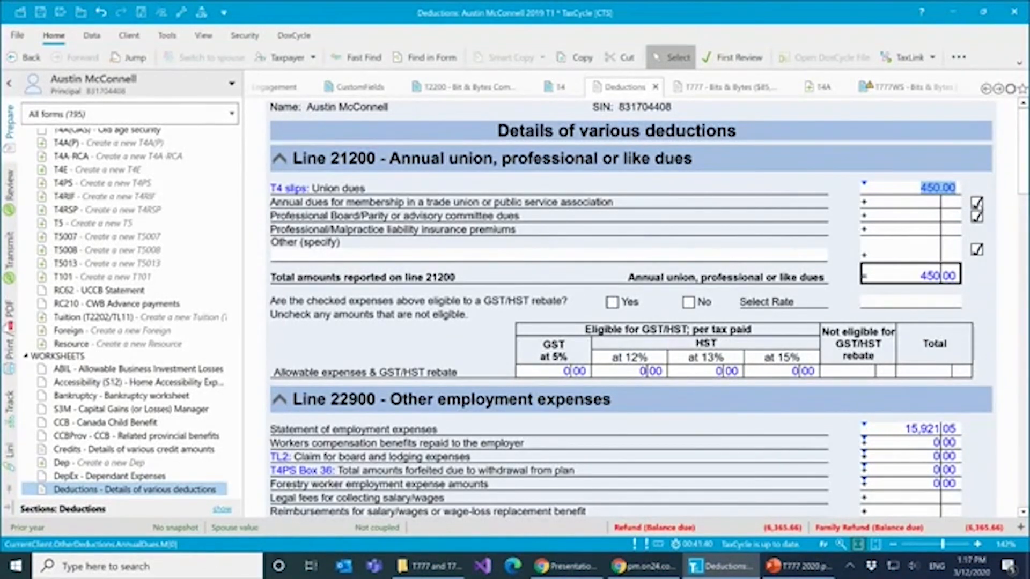
click(976, 203)
click(977, 203)
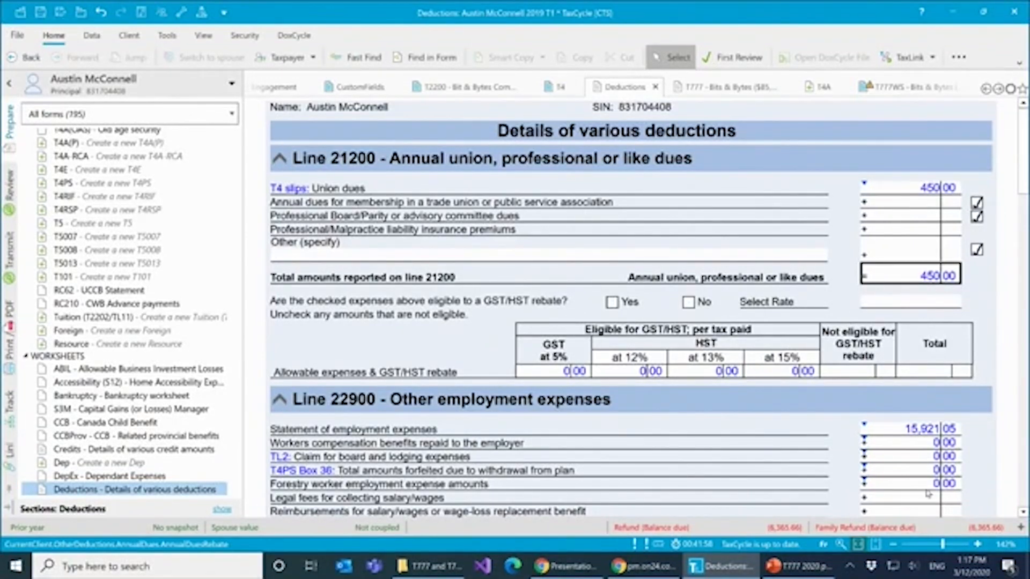
- Switch to the T777 2020 presentation in PowerPoint and show the "More help..." slide as a slide show
click(799, 566)
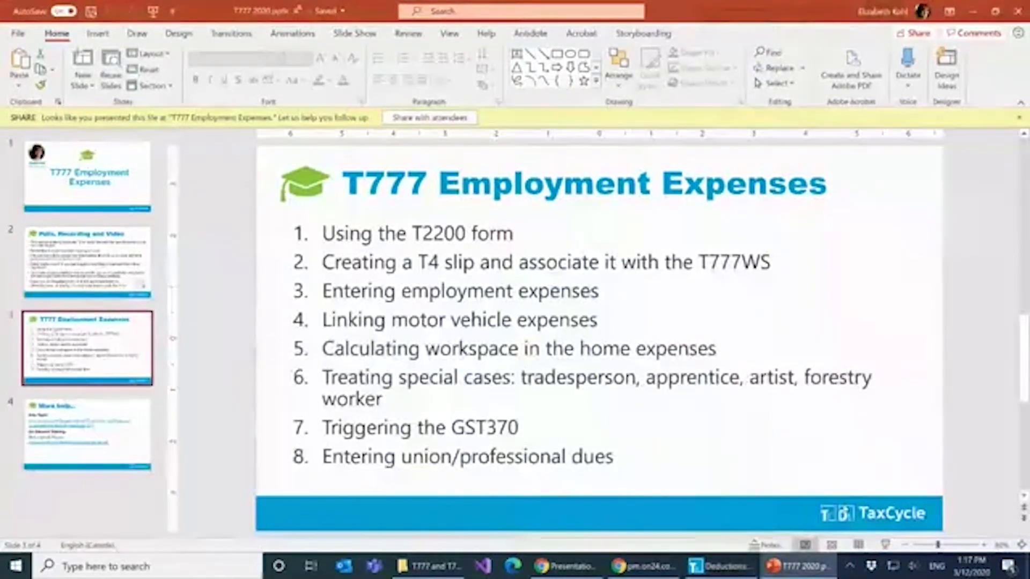
click(144, 435)
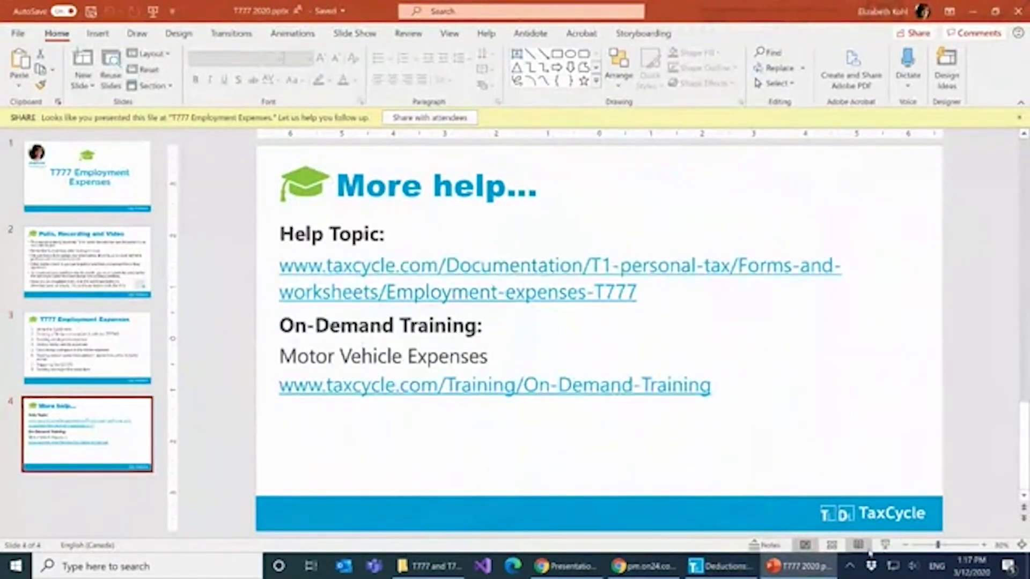
click(885, 544)
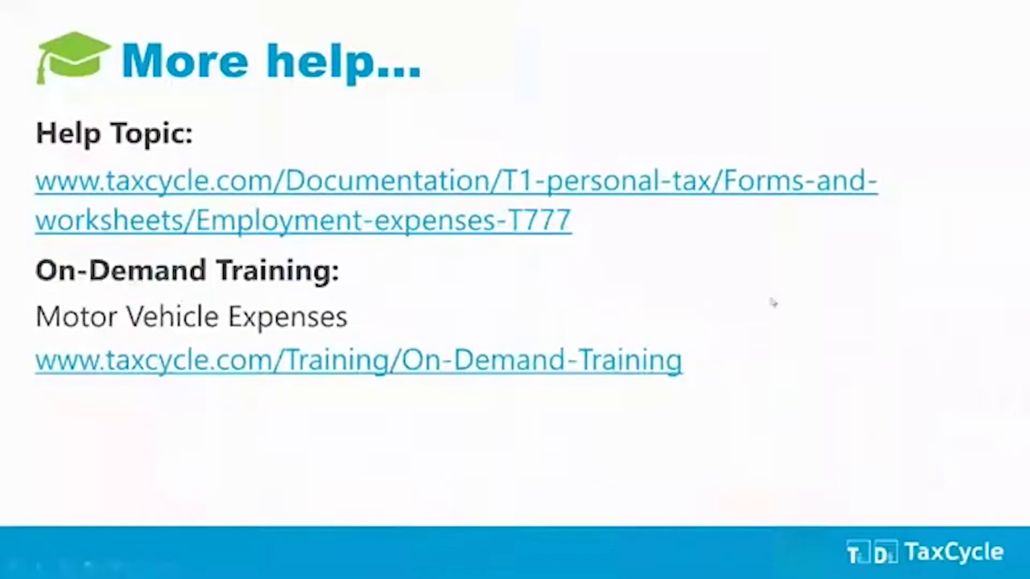